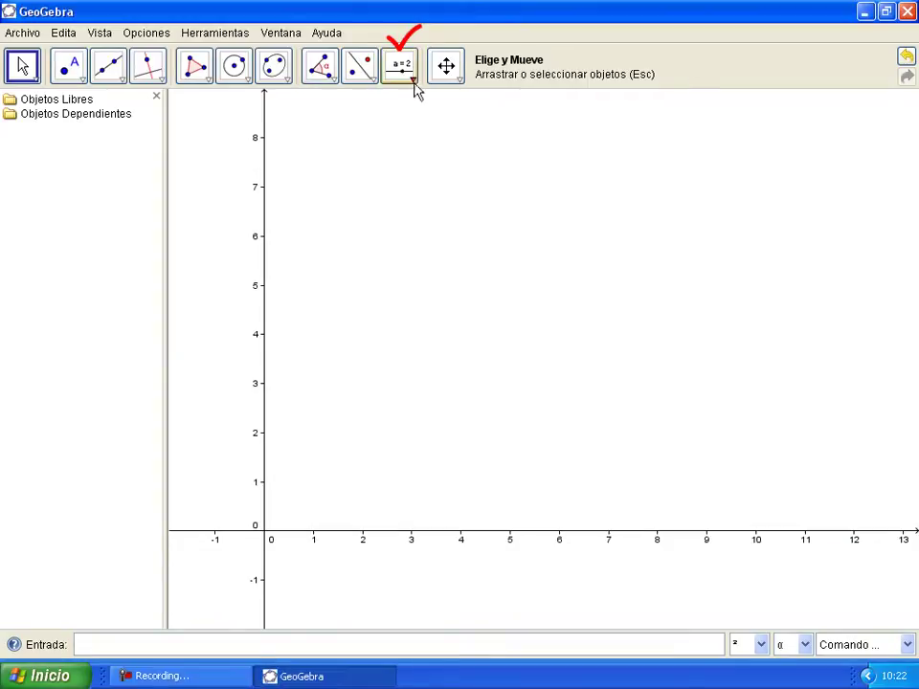
# - Create a number slider named t near the top of the graphics view, ranging from 0 to 10 with increment 0.1
pyautogui.click(410, 76)
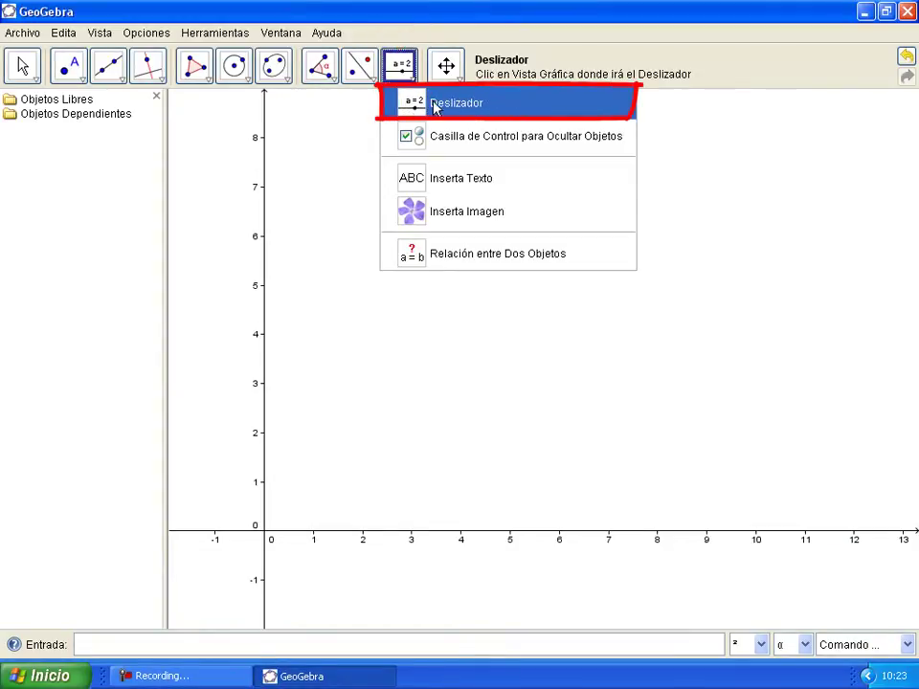
pyautogui.click(491, 107)
pyautogui.click(434, 170)
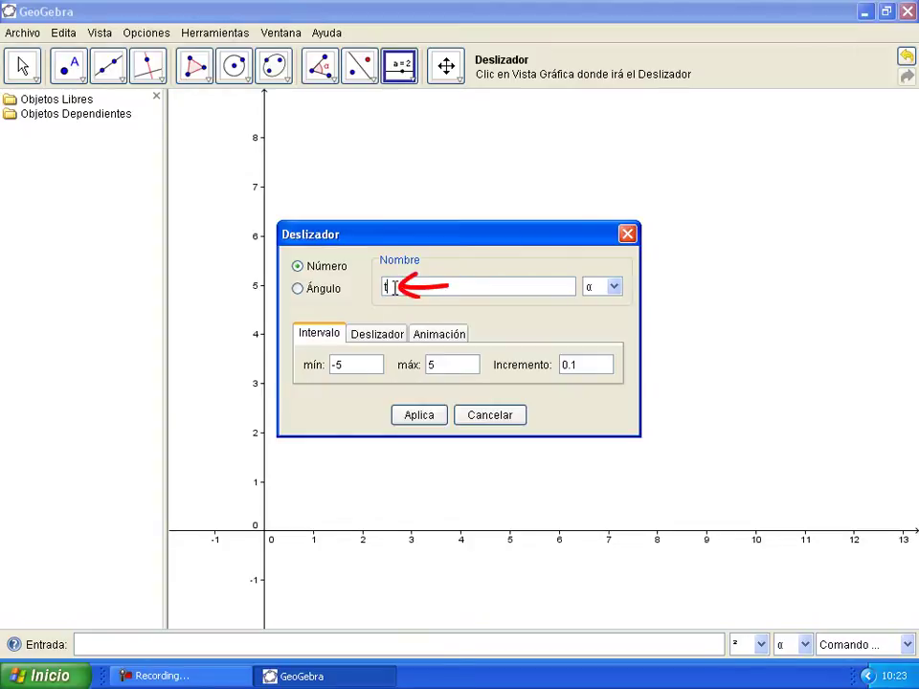
pyautogui.press('BackSpace')
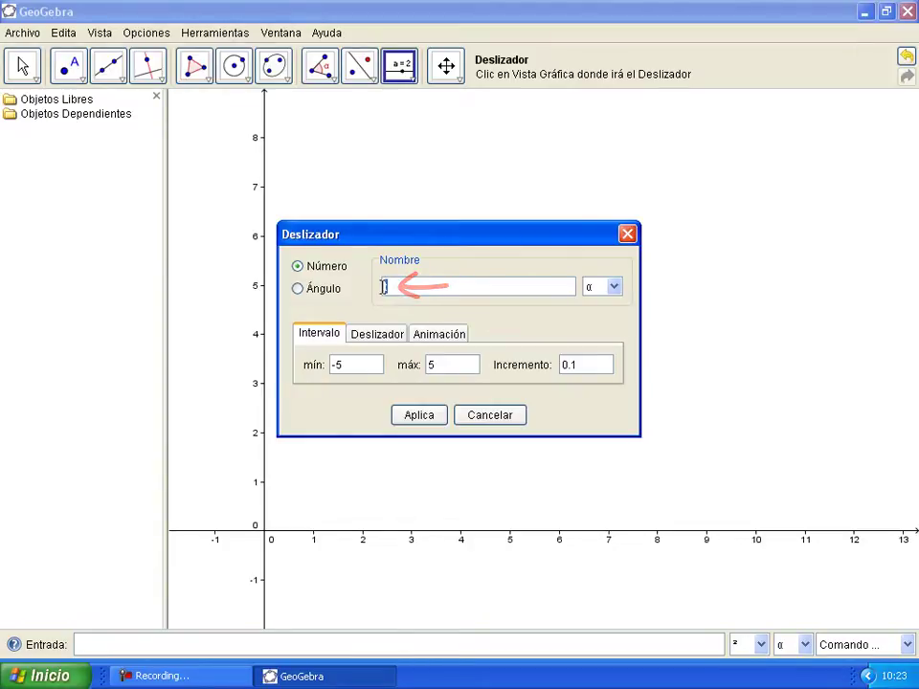
pyautogui.write('t')
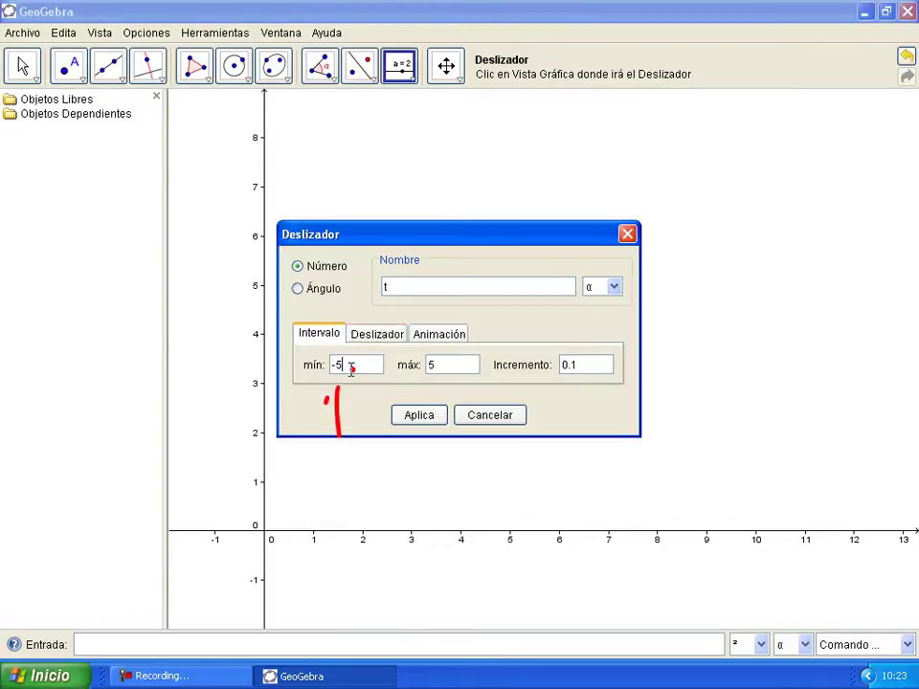
pyautogui.moveTo(354, 367); pyautogui.dragTo(336, 370)
pyautogui.write('0')
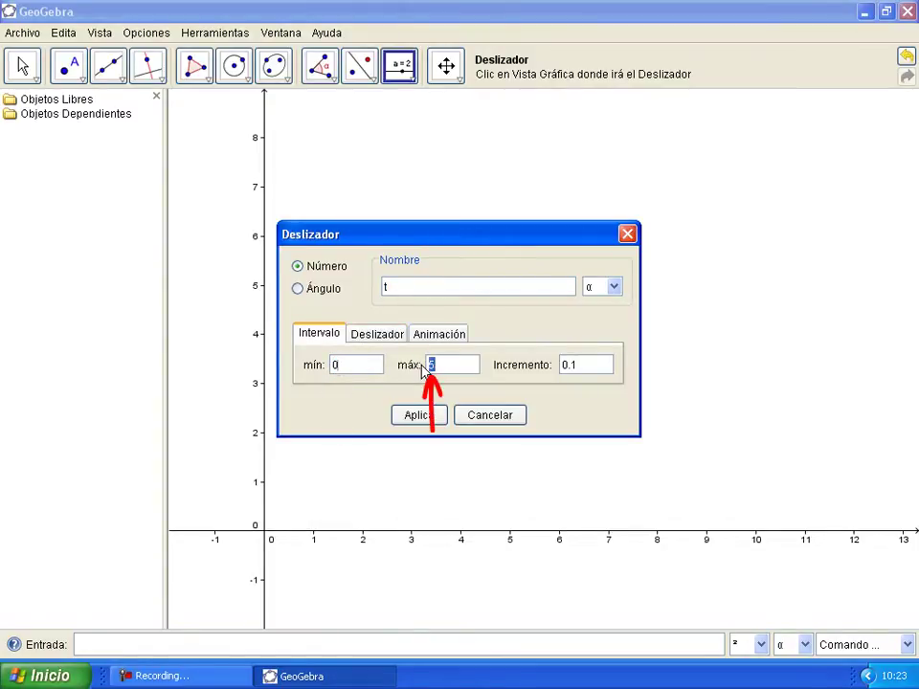
pyautogui.write('10')
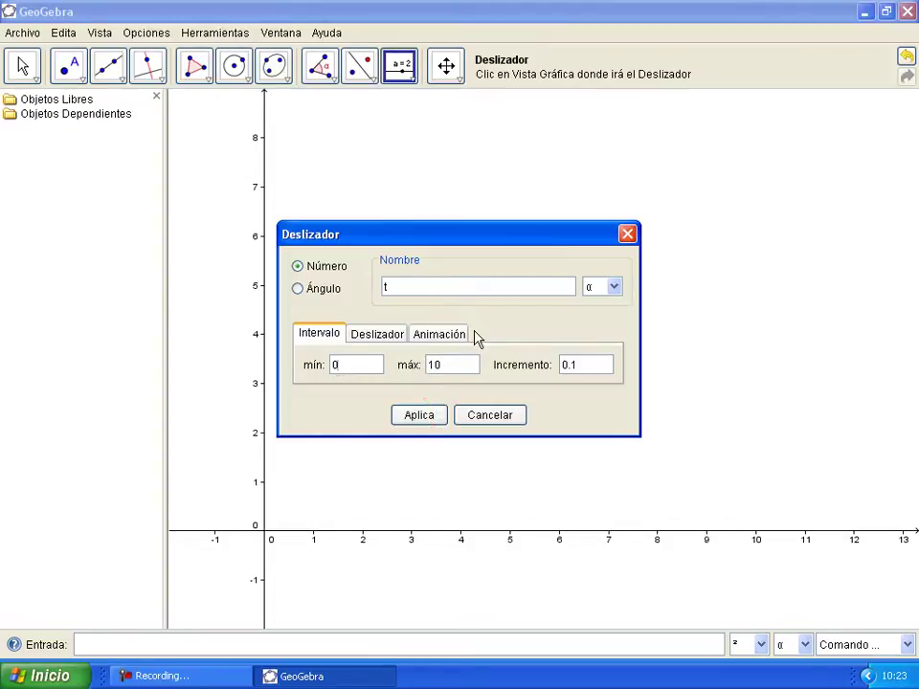
pyautogui.click(582, 364)
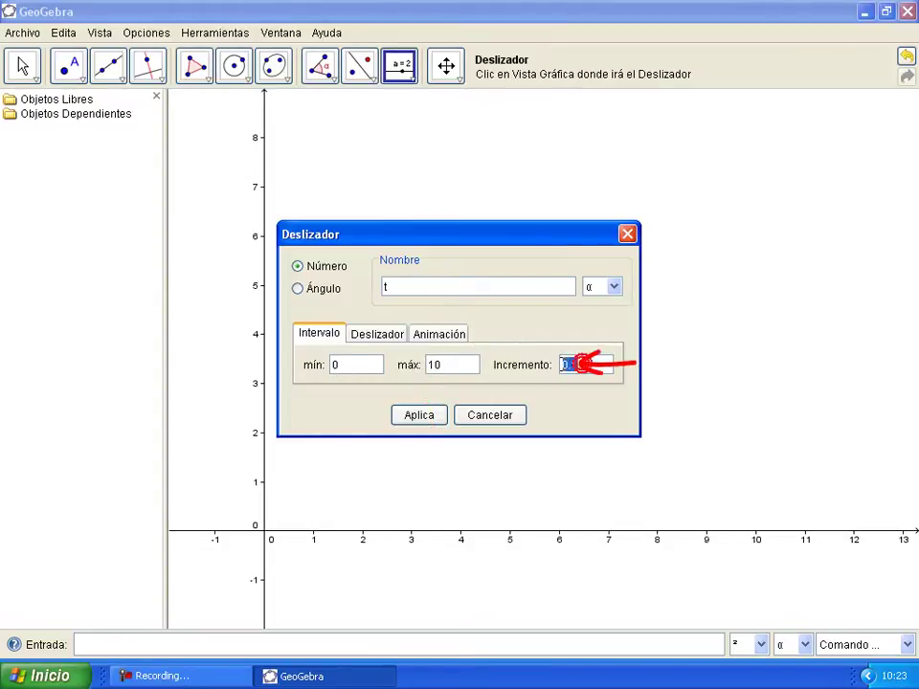
pyautogui.click(588, 359)
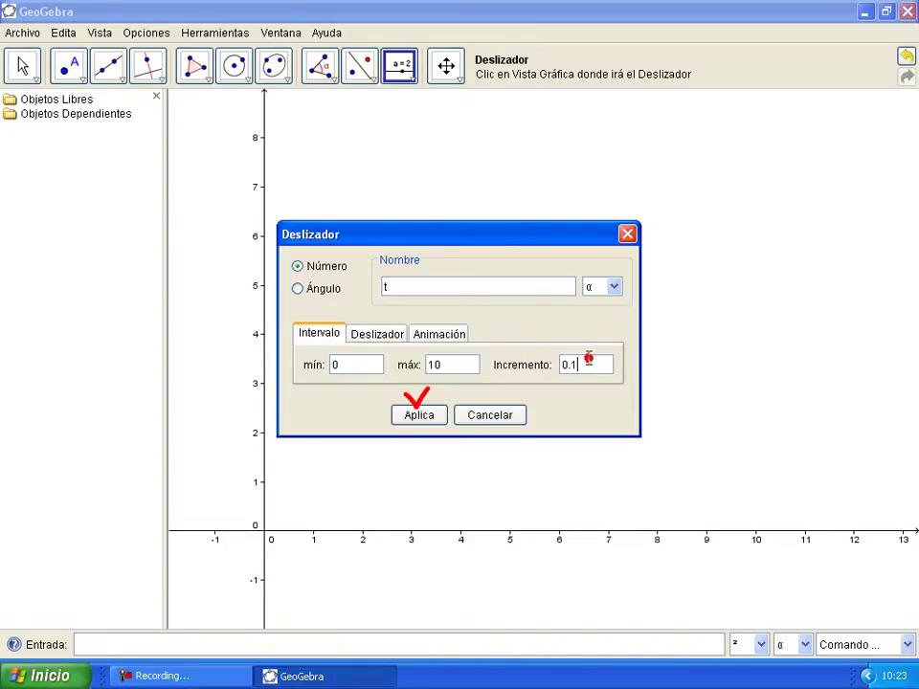
pyautogui.click(430, 418)
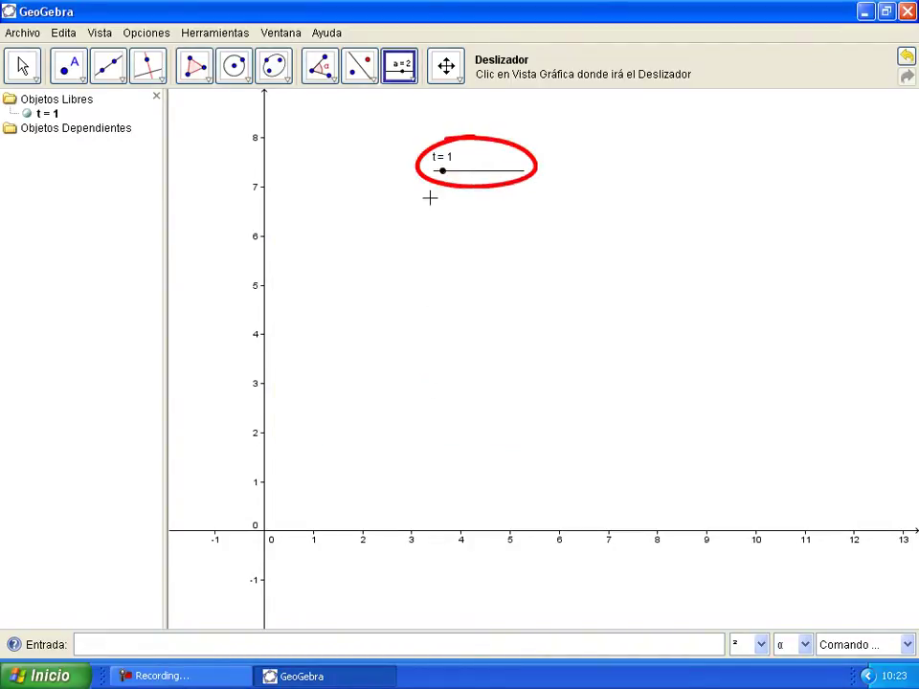
# - Change the colour of slider t to dark blue (0, 0, 204) in its properties
pyautogui.rightClick(497, 176)
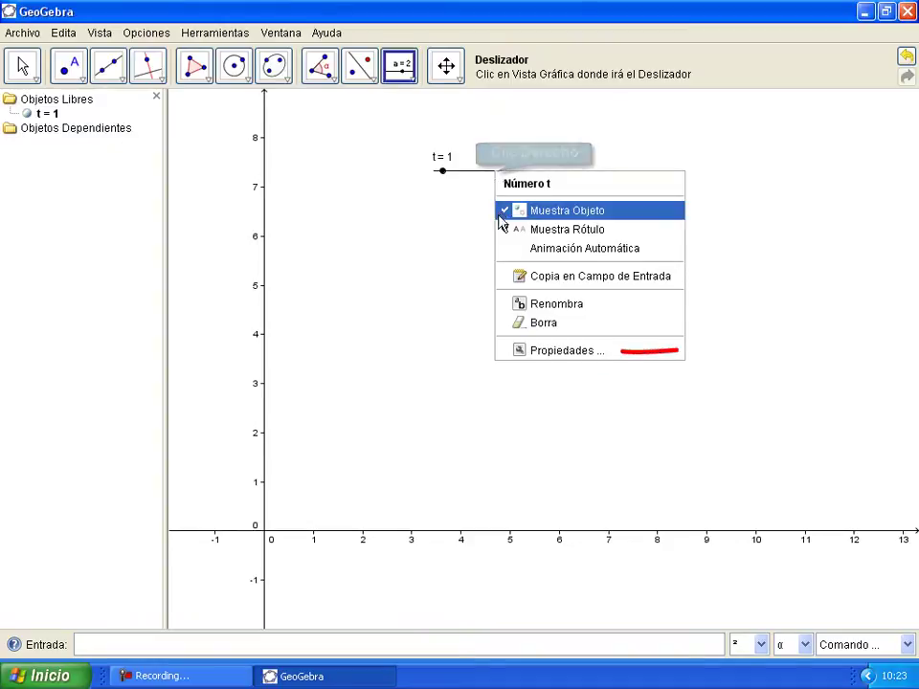
pyautogui.click(594, 351)
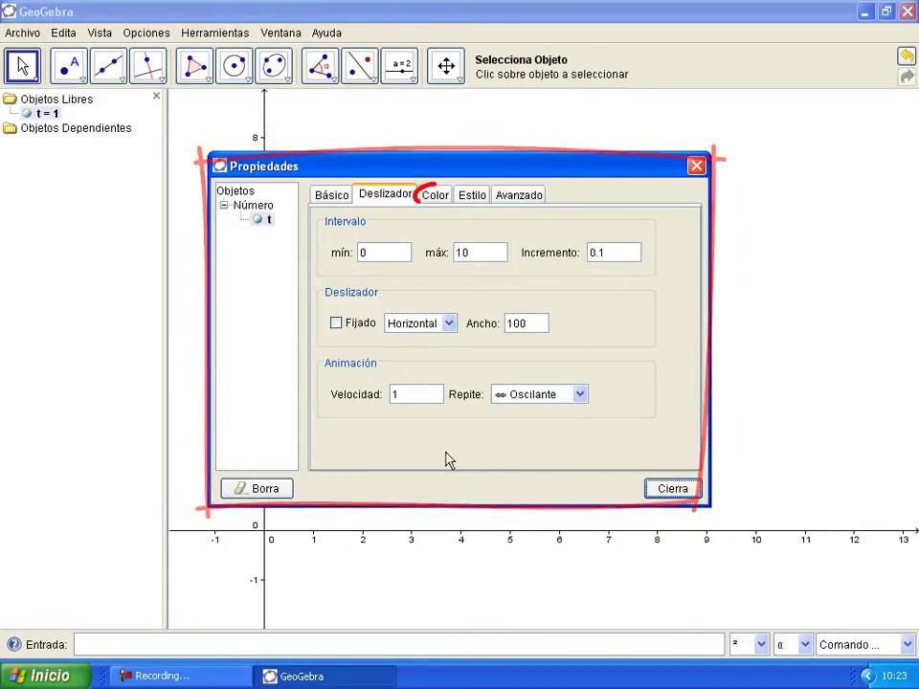
pyautogui.click(437, 202)
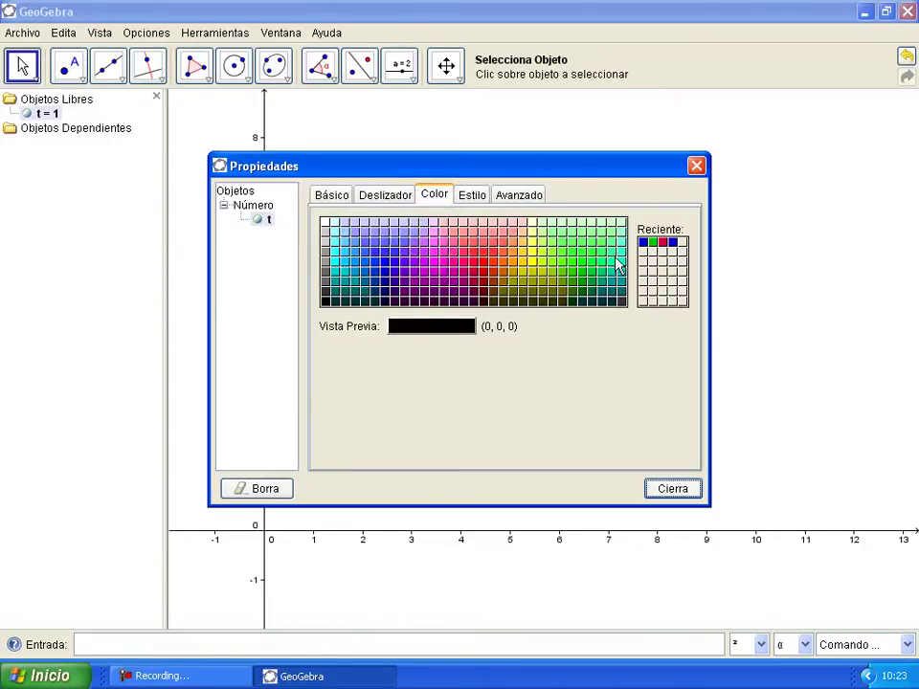
pyautogui.click(384, 281)
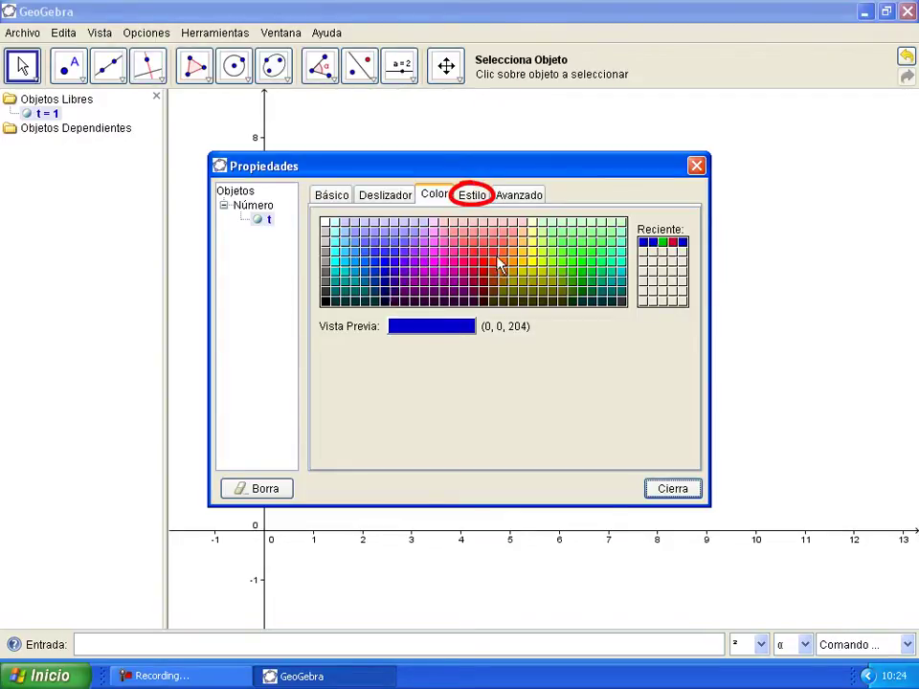
# - Set slider t's line thickness to 5 with a solid line style and close its properties
pyautogui.click(481, 202)
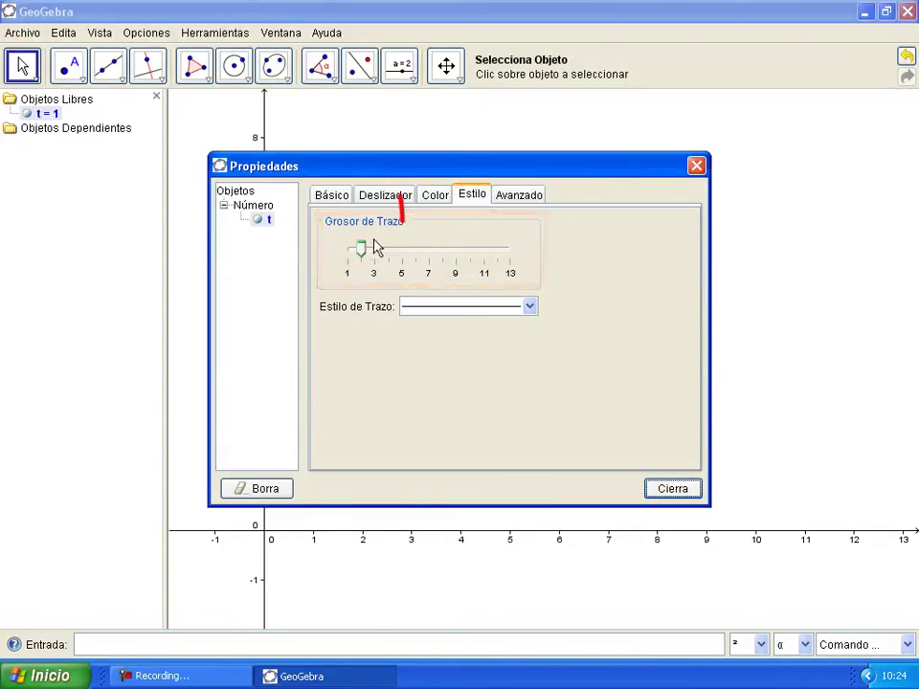
pyautogui.moveTo(361, 247); pyautogui.dragTo(405, 252)
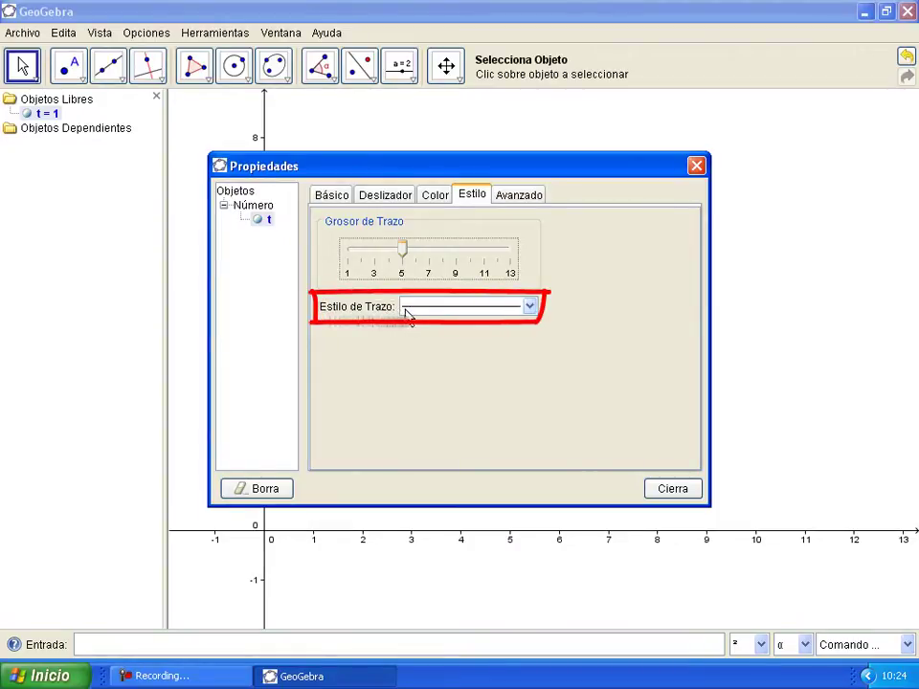
pyautogui.click(527, 309)
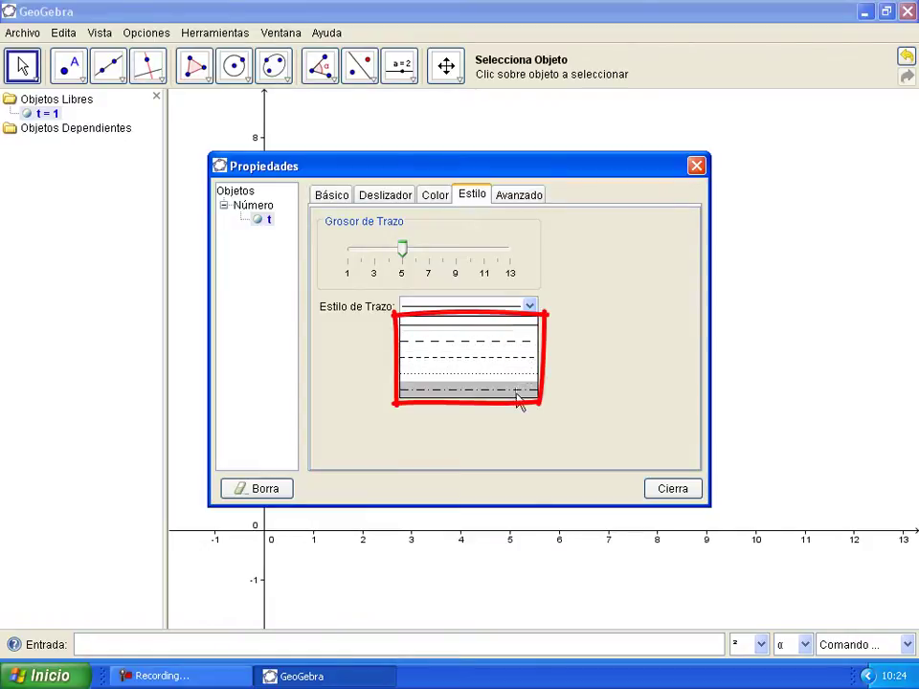
pyautogui.click(468, 324)
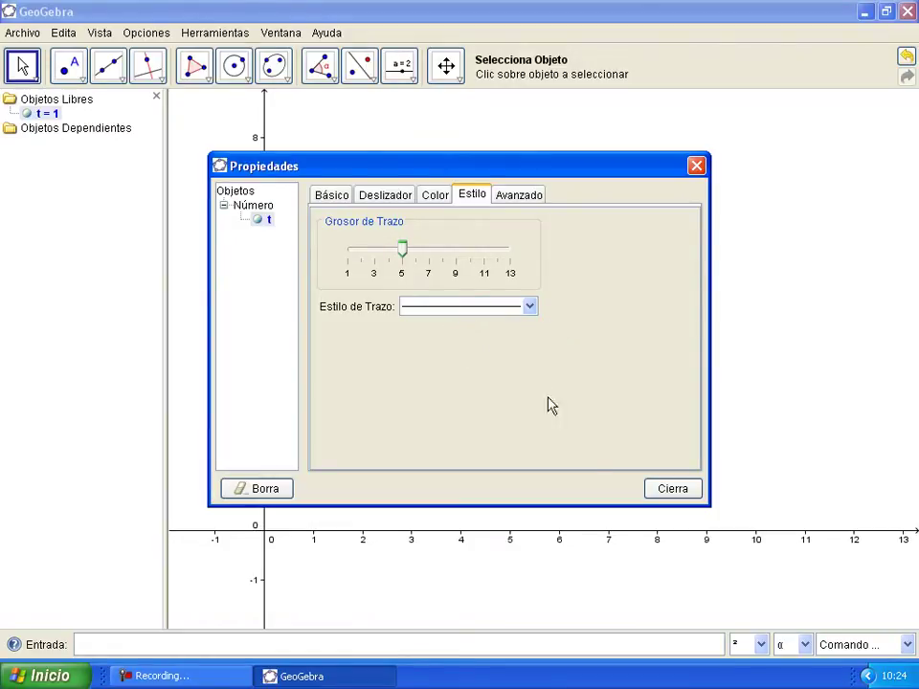
pyautogui.click(671, 491)
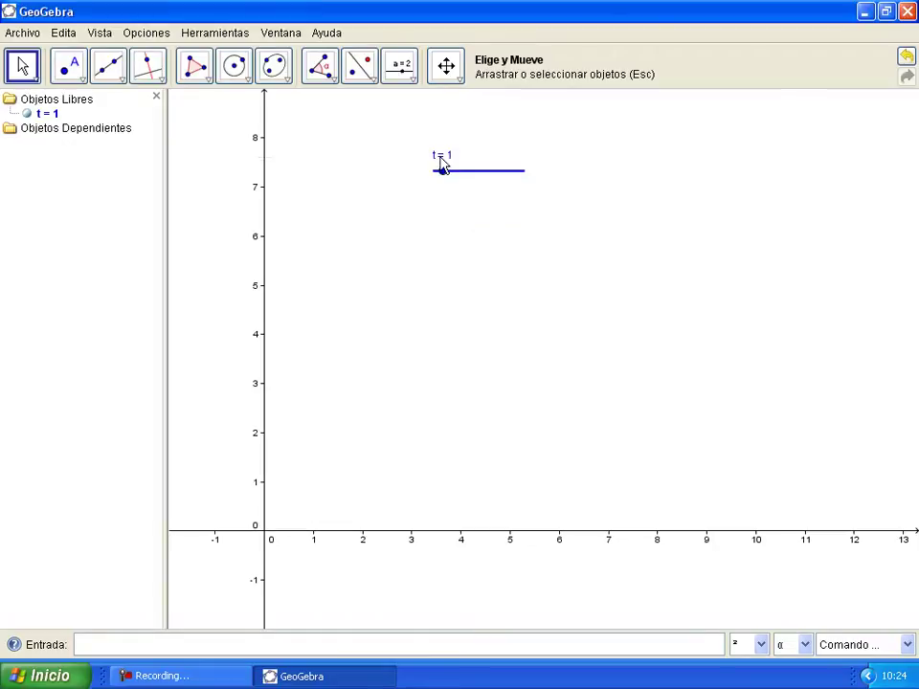
# - Create a number slider named v just below slider t, ranging from 0 to 50 with increment 1
pyautogui.click(404, 76)
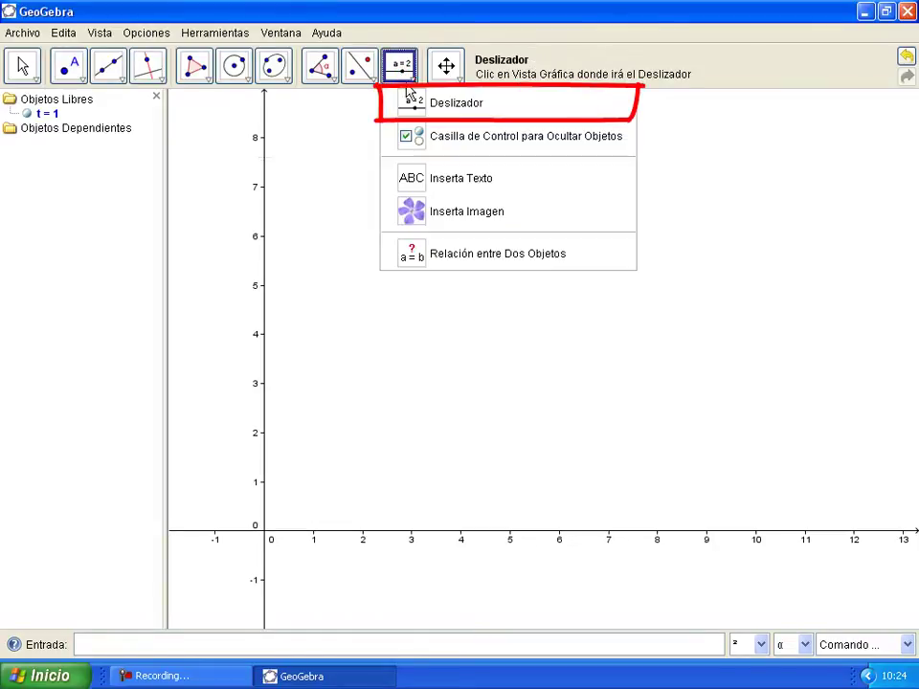
pyautogui.click(406, 101)
pyautogui.click(434, 215)
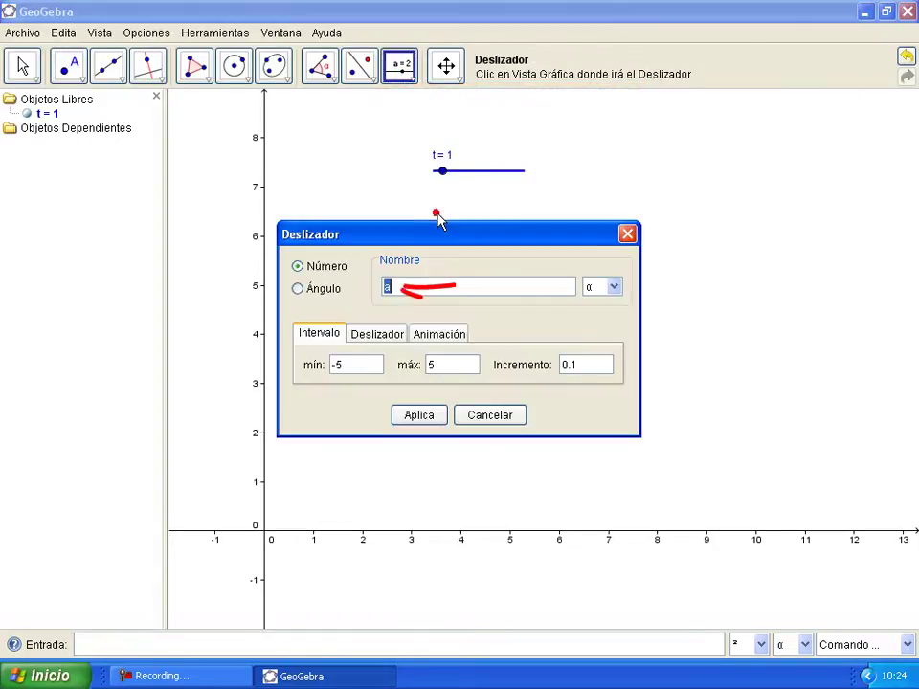
pyautogui.write('v')
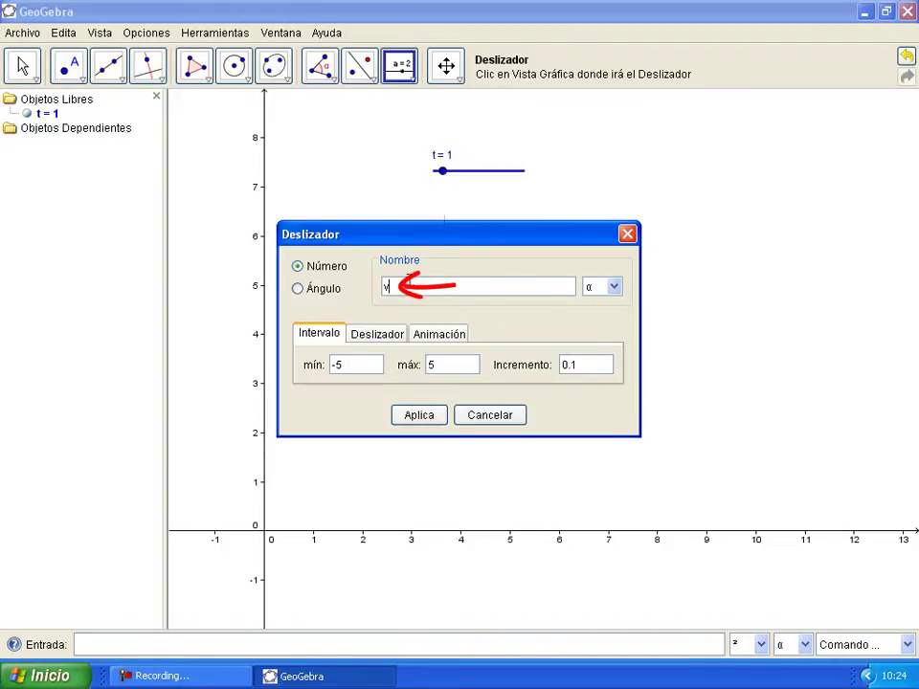
pyautogui.doubleClick(386, 288)
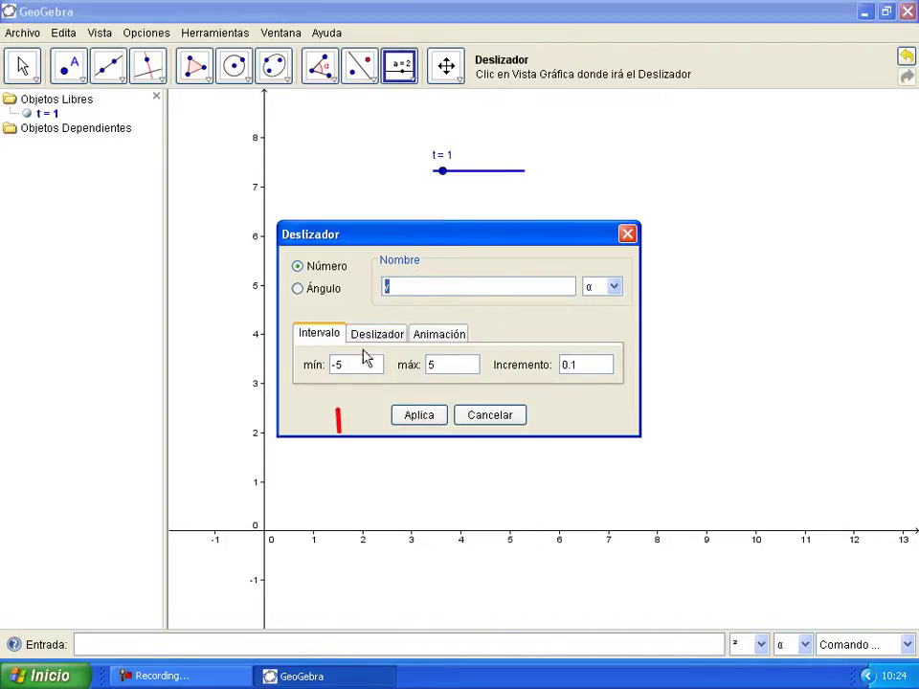
pyautogui.moveTo(345, 365); pyautogui.dragTo(329, 365)
pyautogui.write('0')
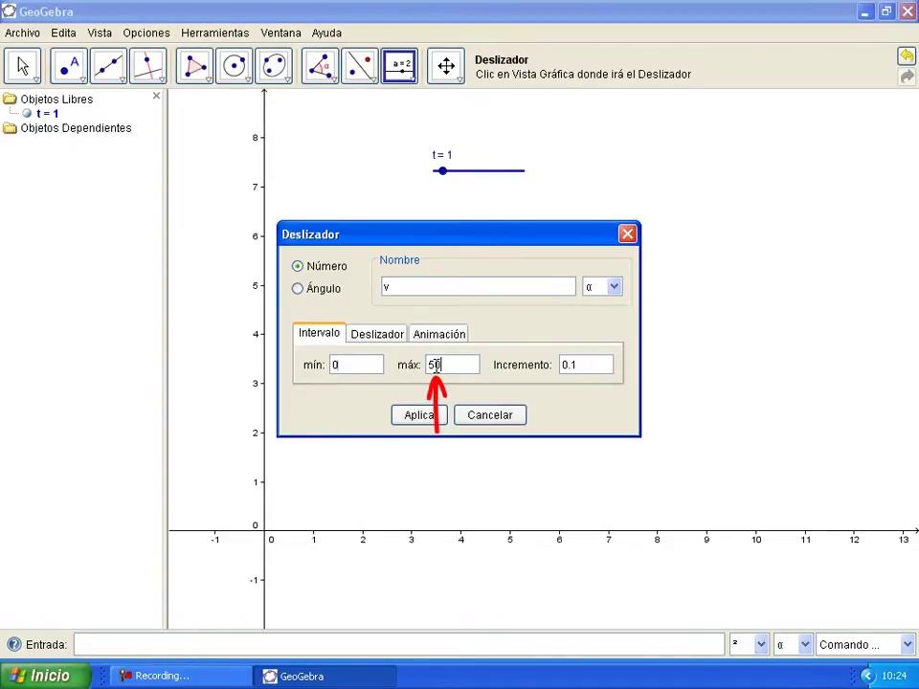
pyautogui.click(570, 367)
pyautogui.write('1')
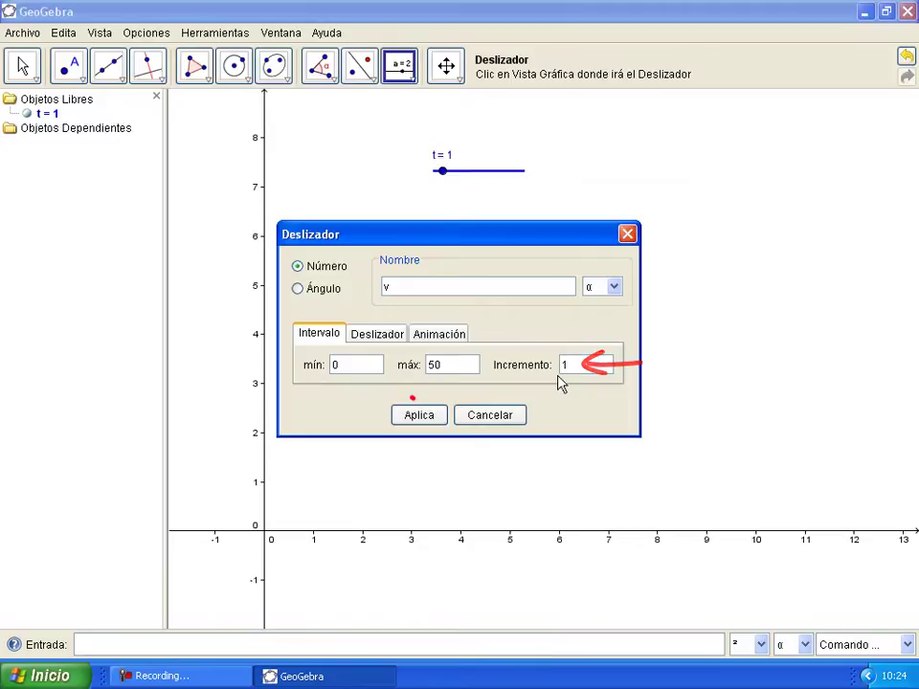
pyautogui.click(419, 414)
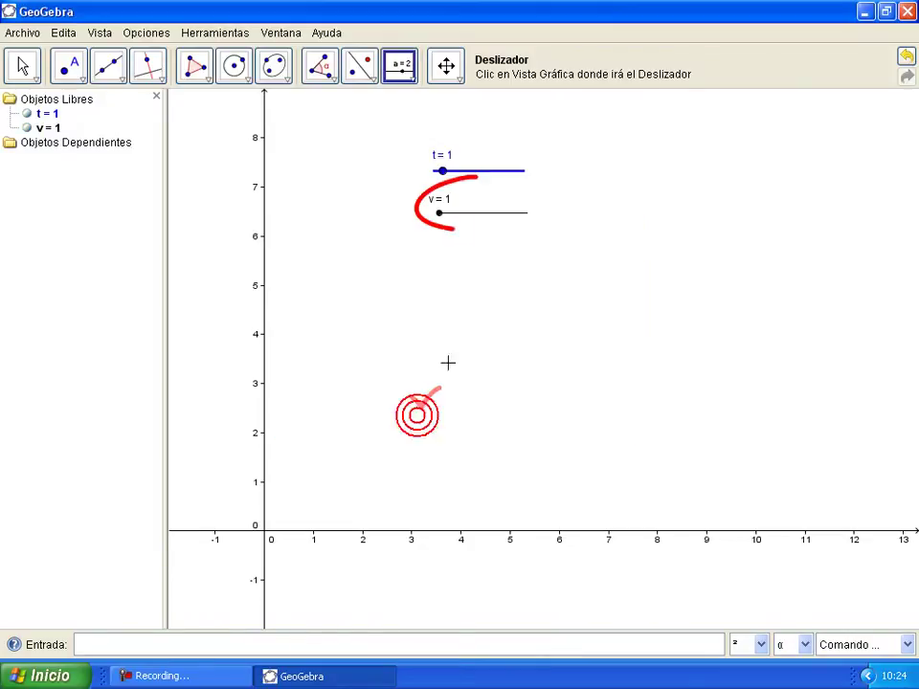
# - Set slider v's line thickness to 5 in its properties and close them
pyautogui.rightClick(486, 214)
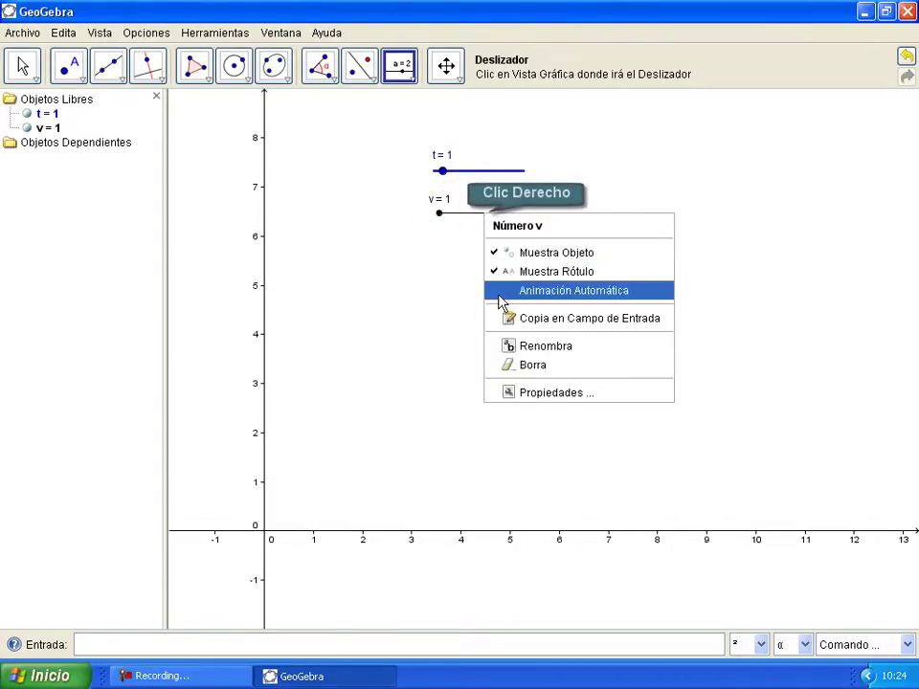
pyautogui.click(502, 394)
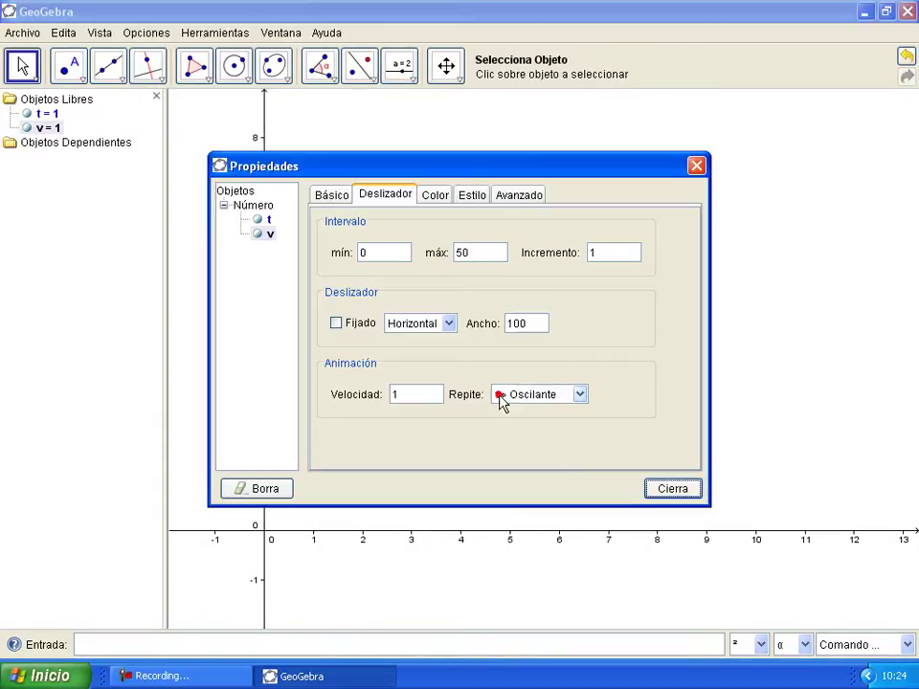
pyautogui.click(475, 201)
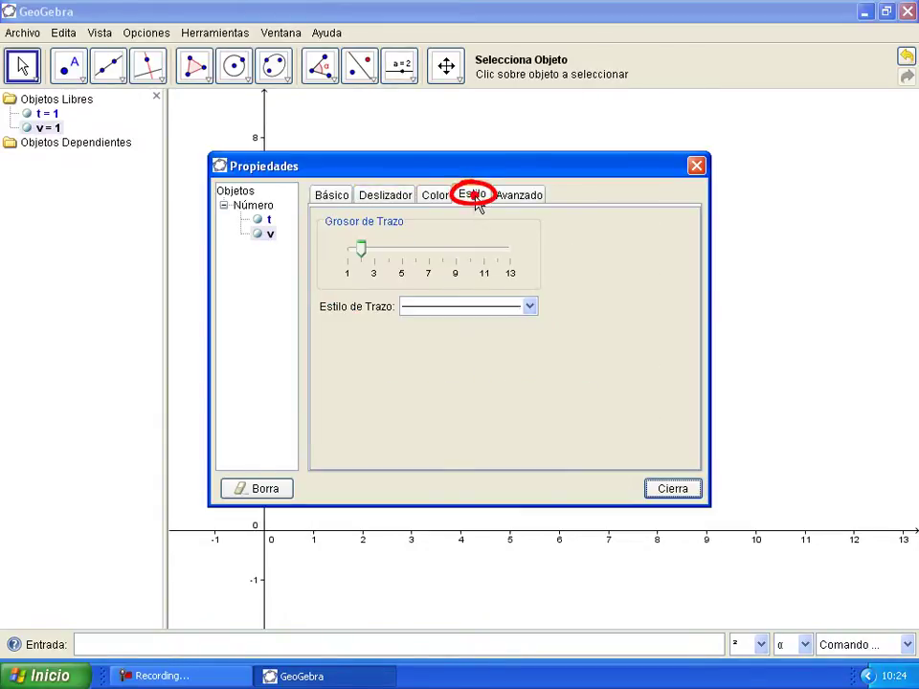
pyautogui.moveTo(369, 250); pyautogui.dragTo(402, 251)
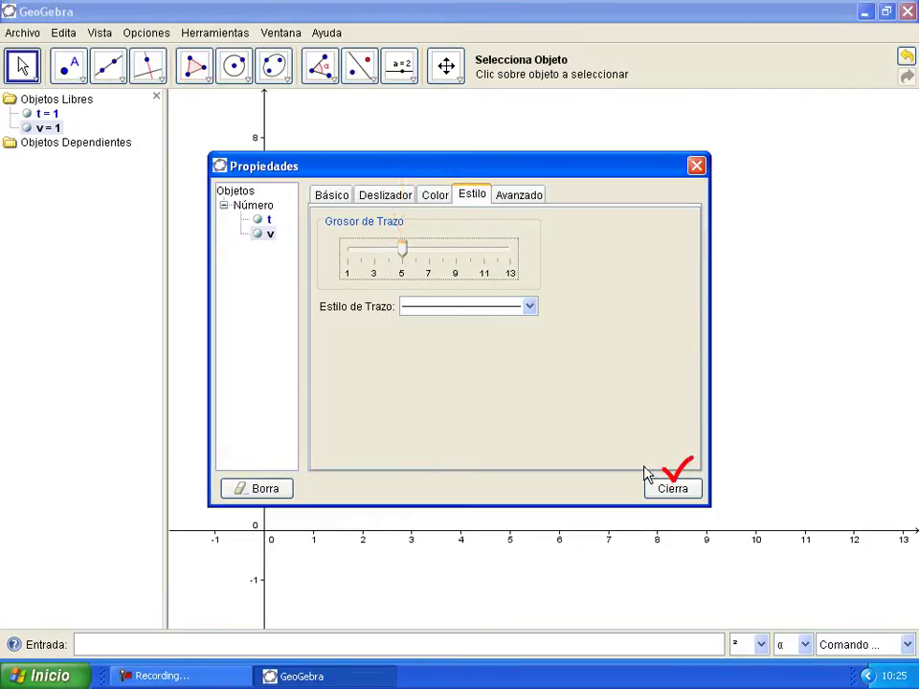
pyautogui.click(670, 489)
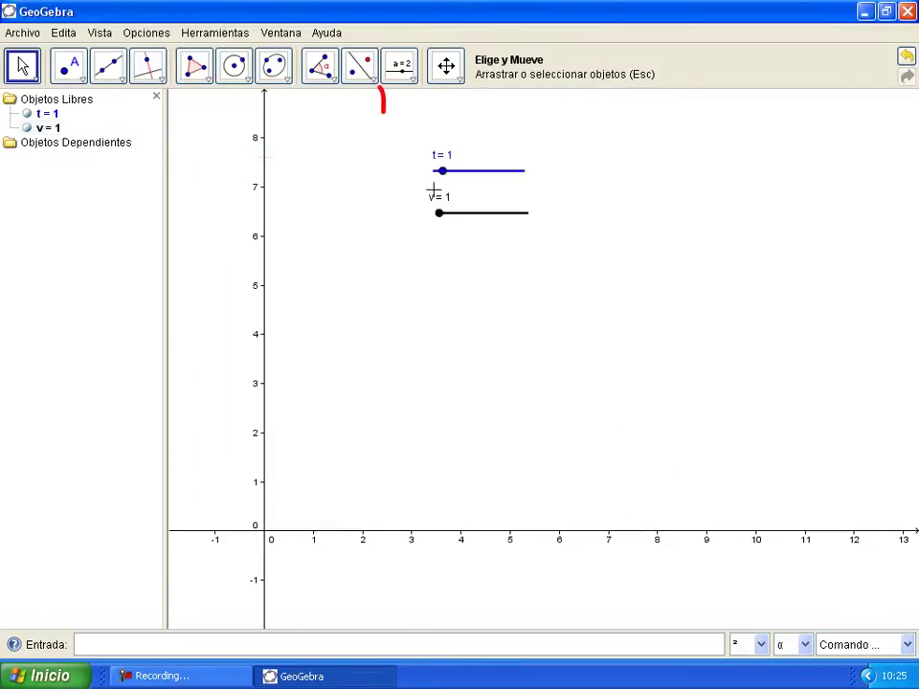
# - Create a number slider named a just below slider v, ranging from 0 to 20 with increment 1
pyautogui.click(406, 89)
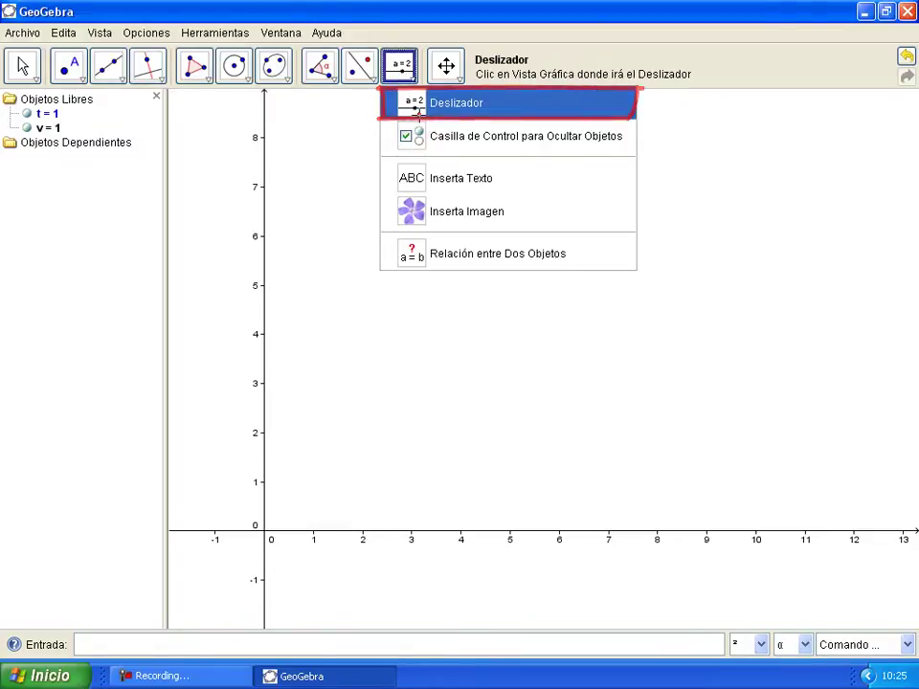
pyautogui.click(416, 104)
pyautogui.click(455, 278)
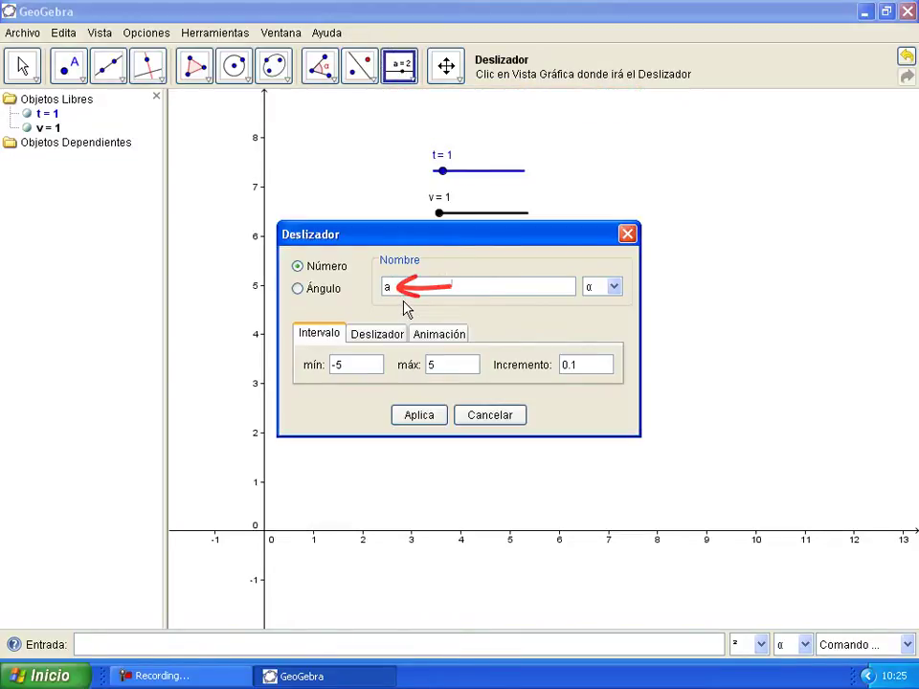
pyautogui.click(349, 365)
pyautogui.moveTo(349, 365); pyautogui.dragTo(330, 365)
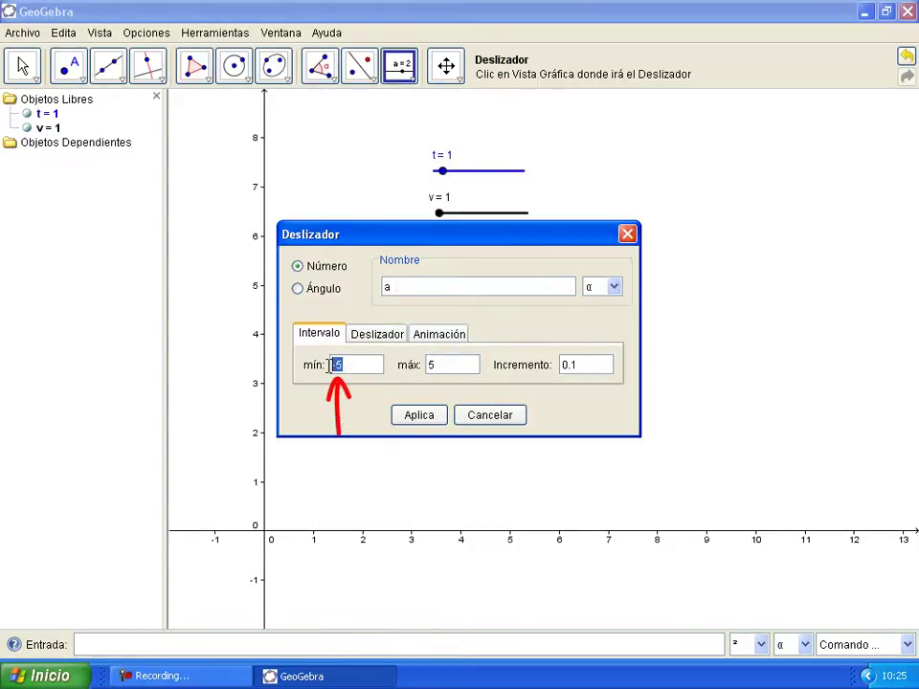
pyautogui.write('0')
pyautogui.click(436, 365)
pyautogui.moveTo(437, 364); pyautogui.dragTo(423, 371)
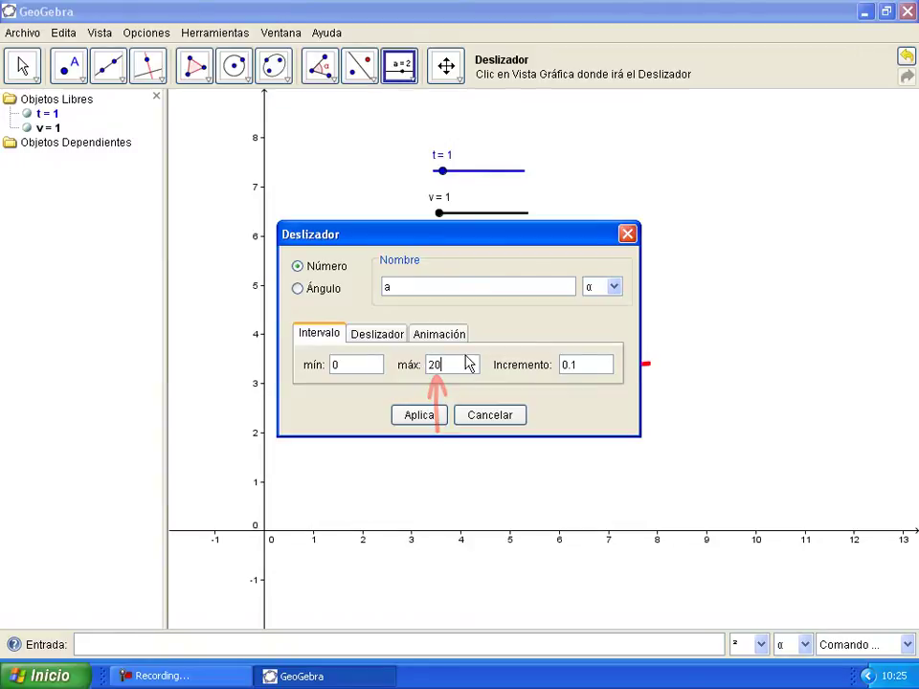
pyautogui.moveTo(580, 365); pyautogui.dragTo(562, 365)
pyautogui.write('1')
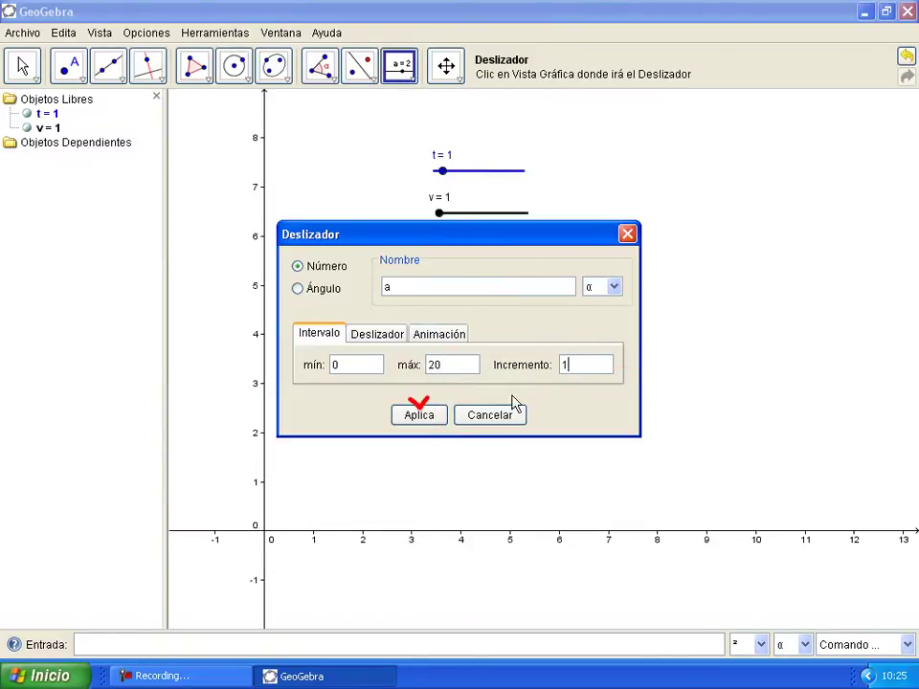
pyautogui.click(433, 416)
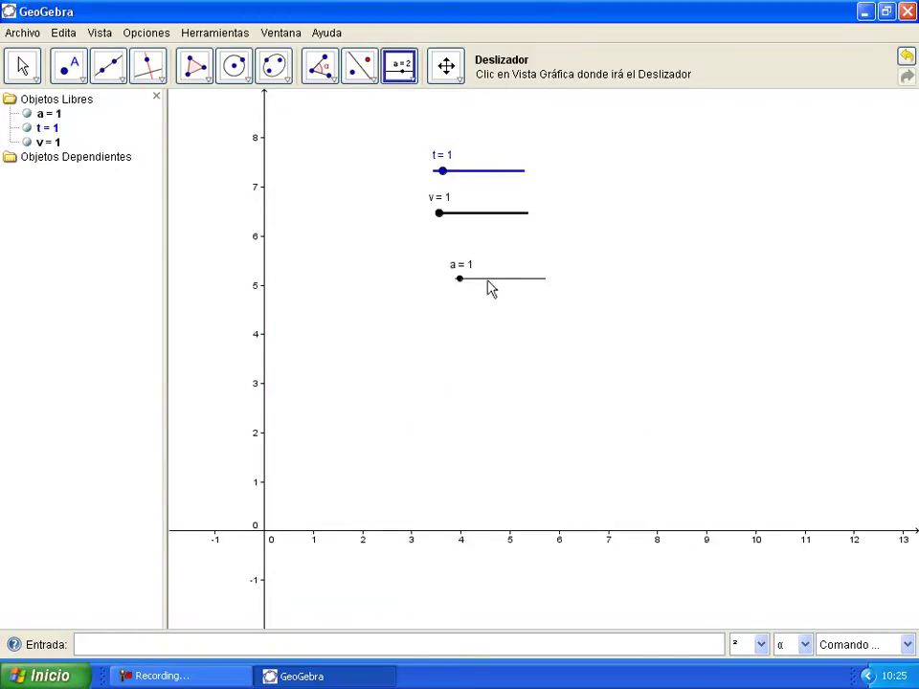
pyautogui.moveTo(492, 287); pyautogui.dragTo(483, 268)
# - Colour slider a red (204, 0, 0) and set its line thickness to 5 in its properties
pyautogui.rightClick(476, 257)
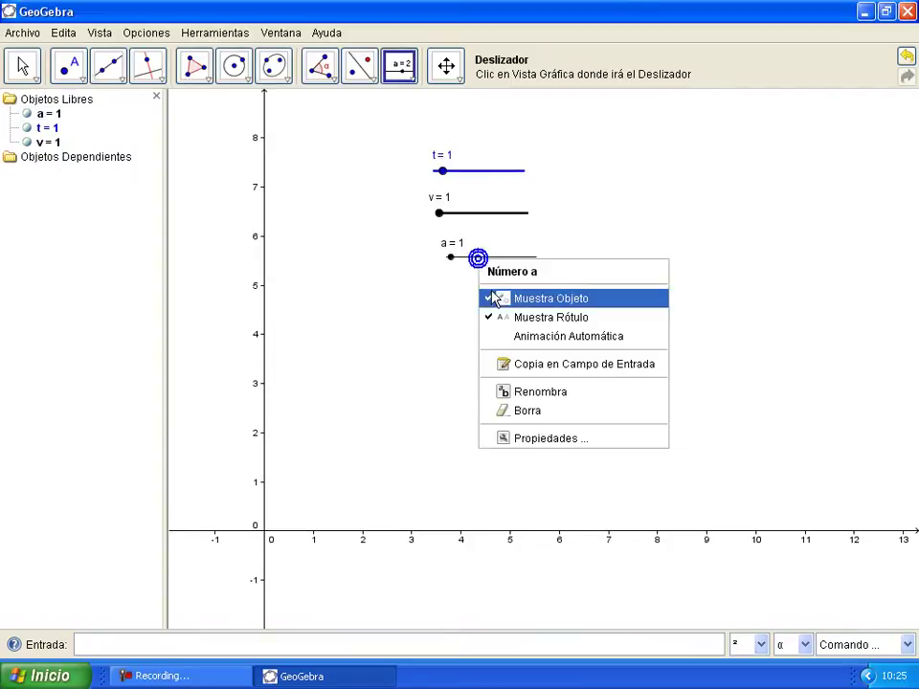
pyautogui.click(528, 438)
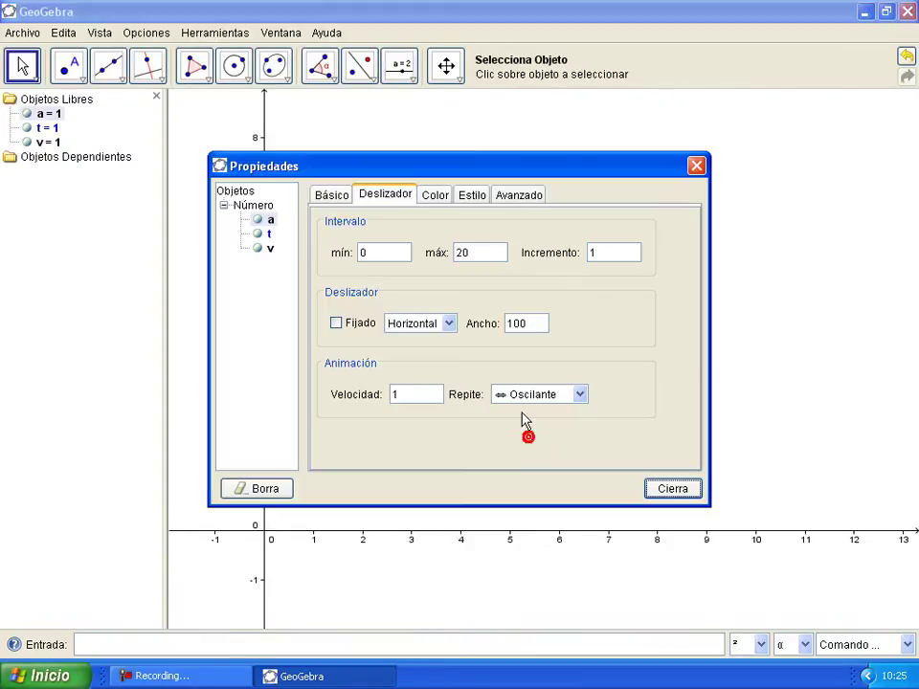
pyautogui.click(433, 194)
pyautogui.click(487, 273)
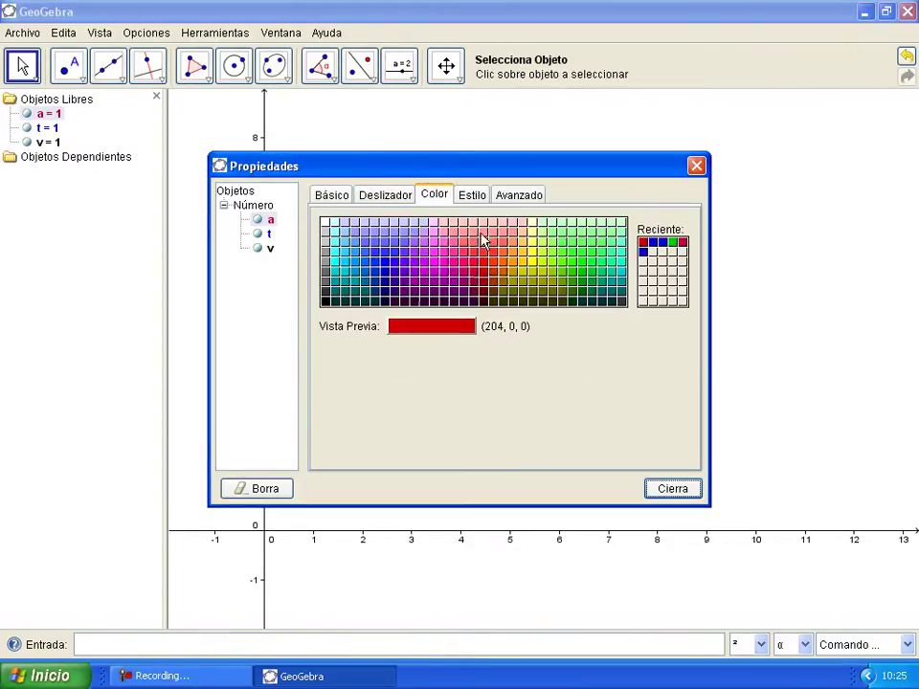
pyautogui.click(477, 195)
pyautogui.click(403, 261)
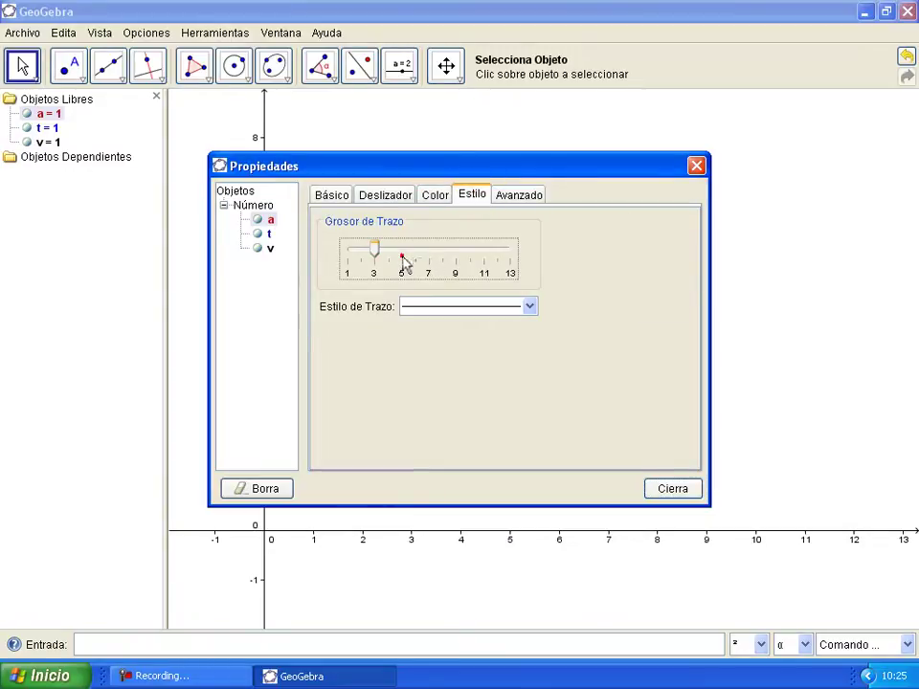
pyautogui.click(659, 490)
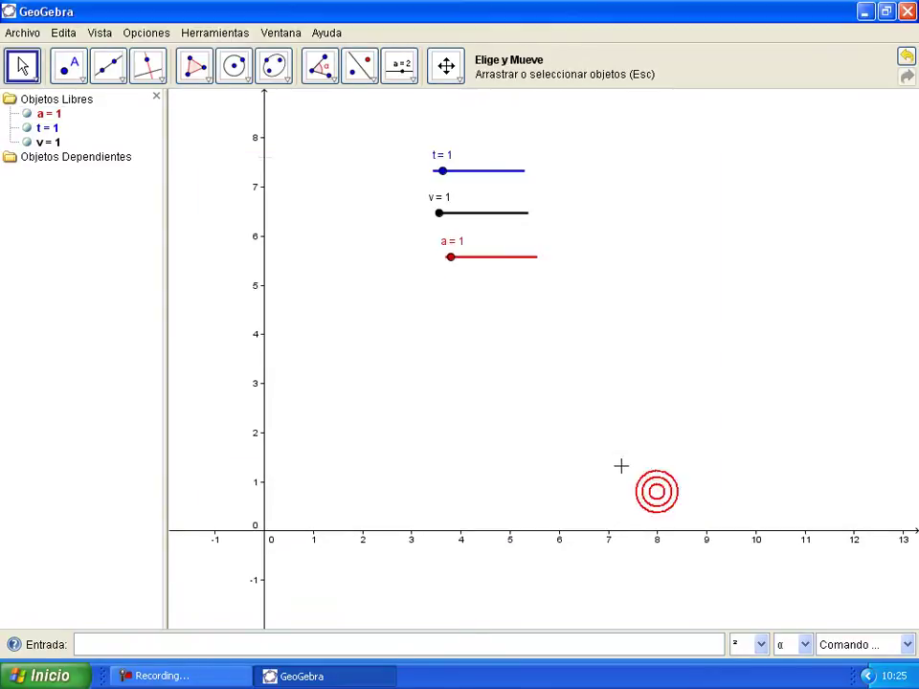
pyautogui.moveTo(458, 146)
pyautogui.mouseDown()
pyautogui.moveTo(512, 178)
pyautogui.moveTo(521, 265)
pyautogui.moveTo(460, 278)
pyautogui.mouseUp()
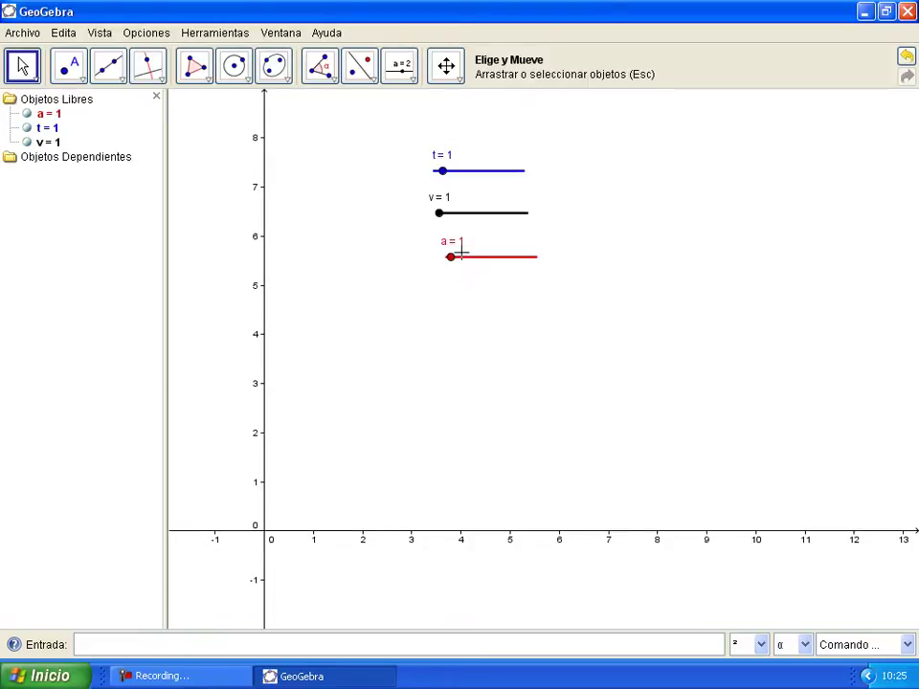
# - Create a point defined as (v*t, 1) and rename it P_1 in its properties
pyautogui.click(162, 646)
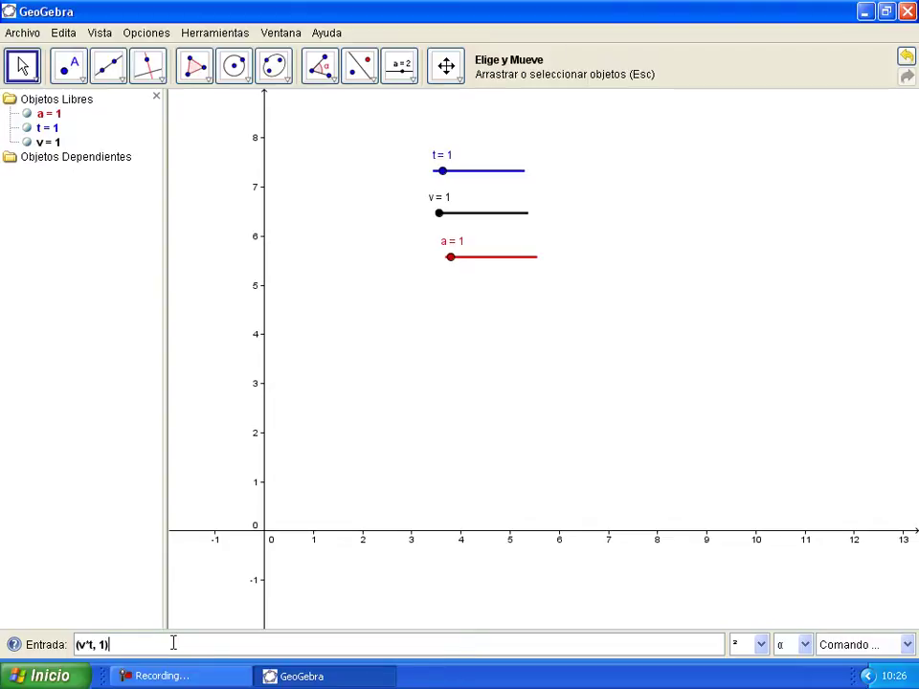
pyautogui.press('Return')
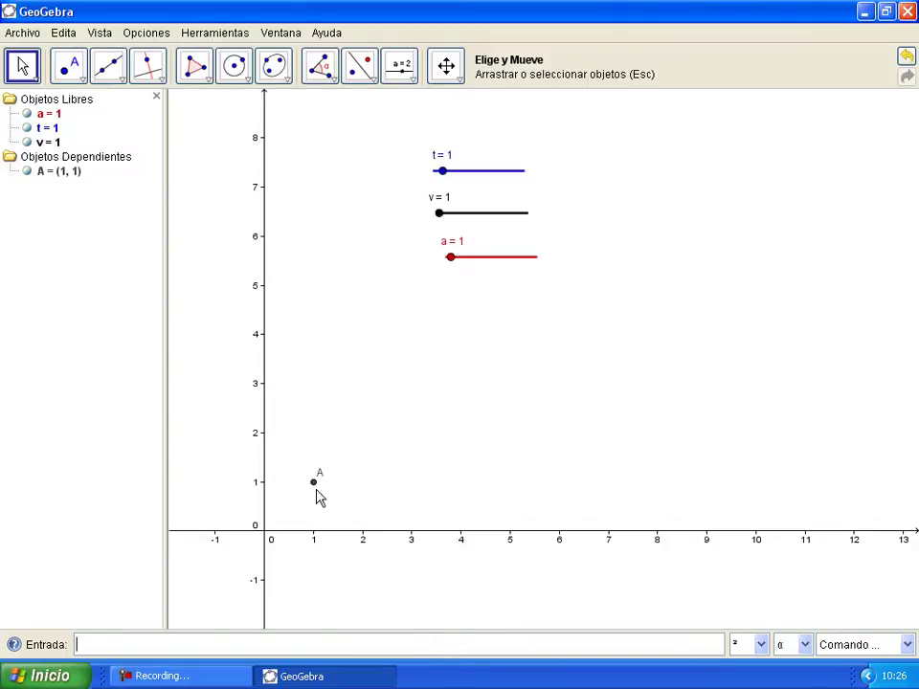
pyautogui.rightClick(314, 484)
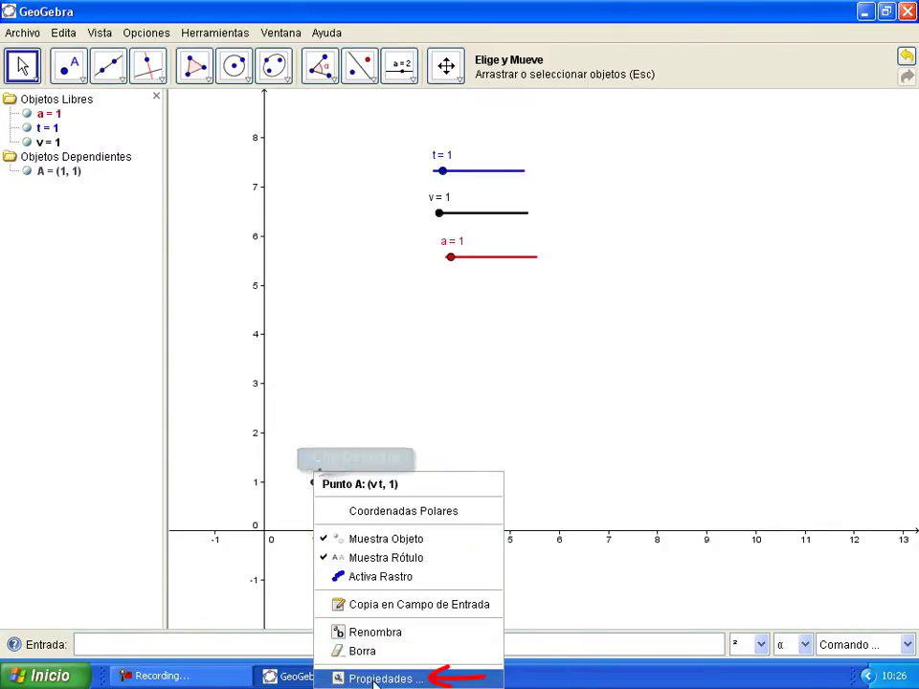
pyautogui.click(421, 680)
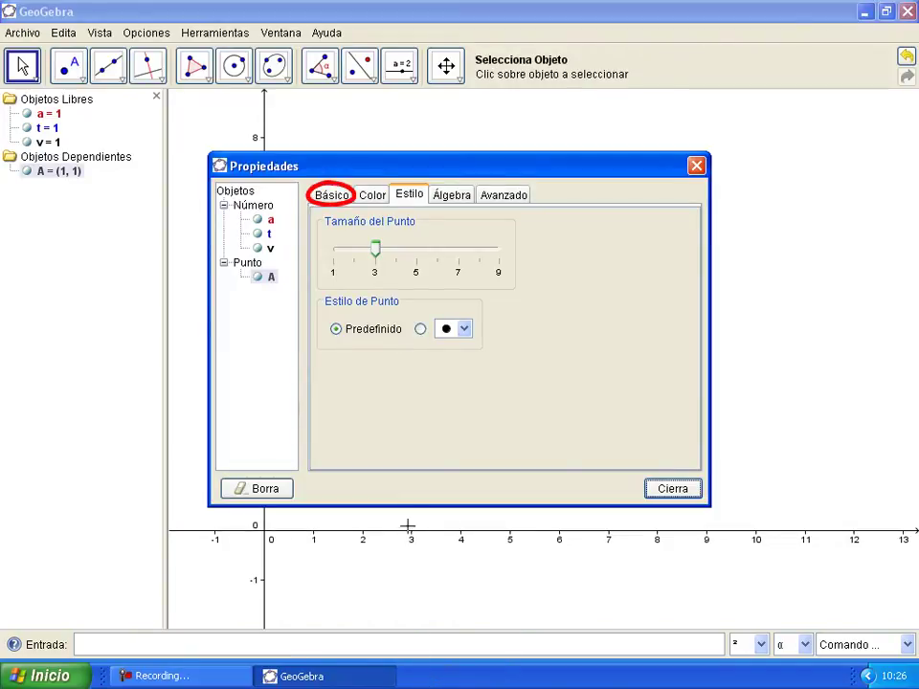
pyautogui.click(332, 195)
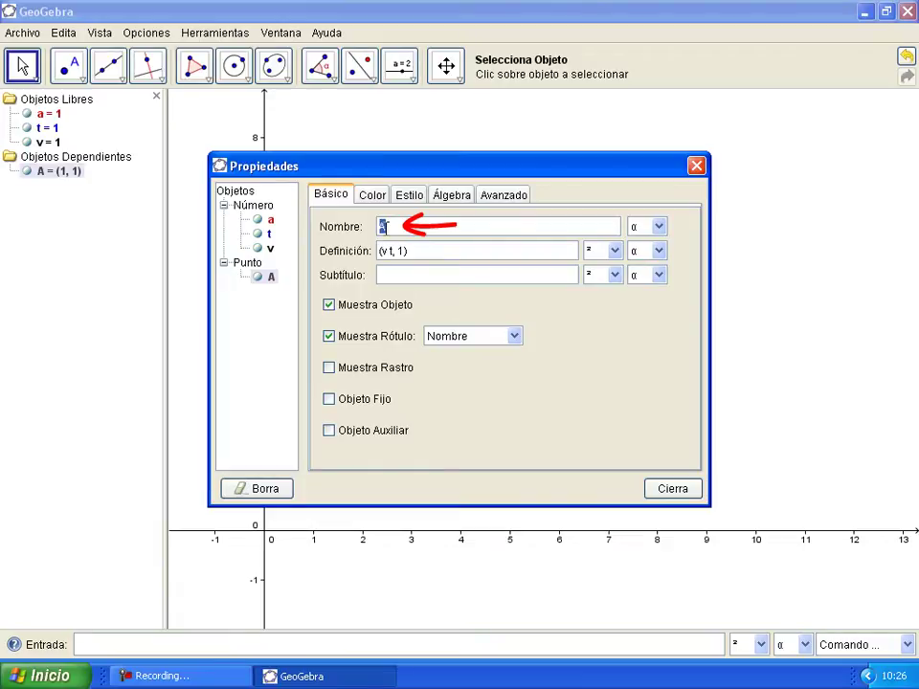
pyautogui.write('P_1')
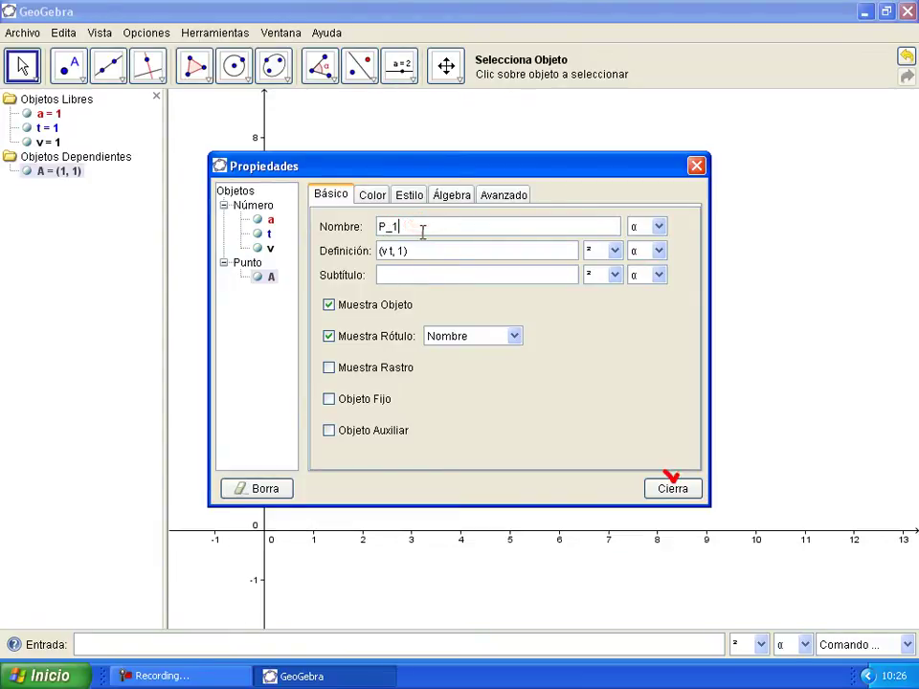
pyautogui.click(661, 486)
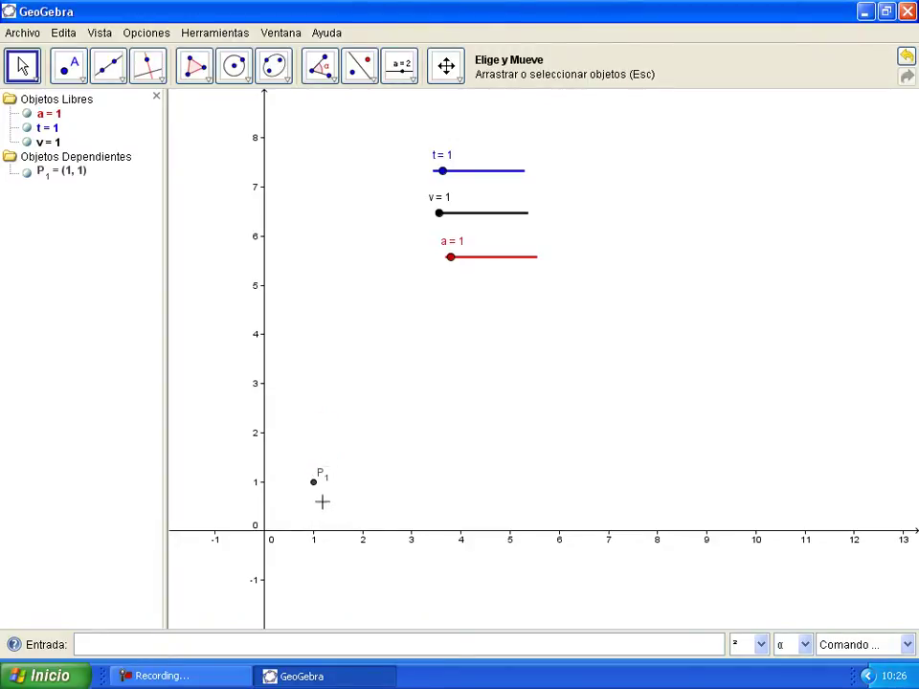
# - Create a second point defined as (v*t+(0.5)*a*t², 4)
pyautogui.click(178, 641)
pyautogui.write('v')
pyautogui.write("'")
pyautogui.write('t+')
pyautogui.write('(')
pyautogui.write('0.5')
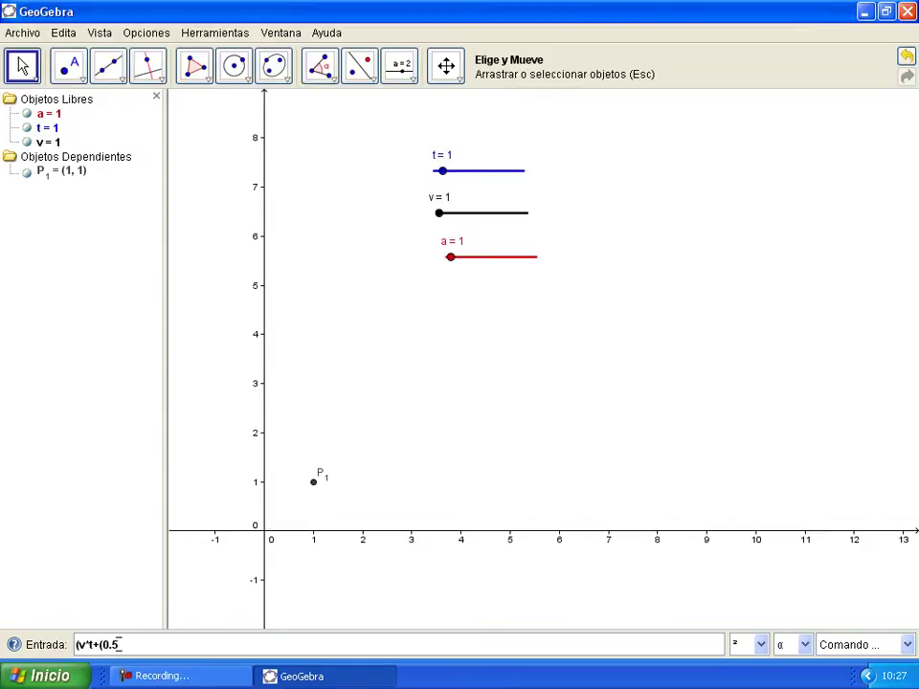
pyautogui.write(')')
pyautogui.write('*a')
pyautogui.write('*')
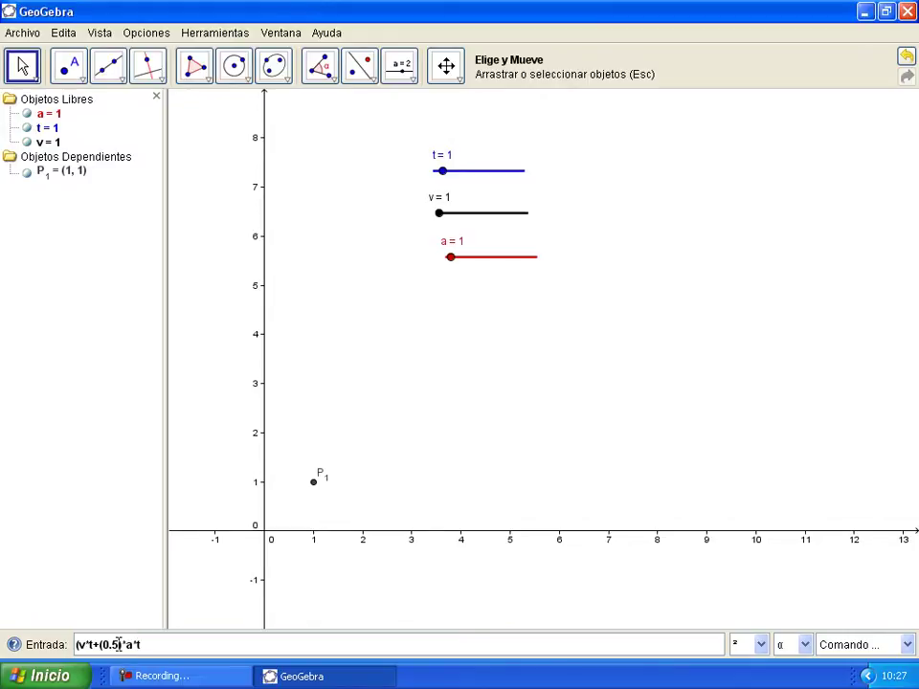
pyautogui.write('t')
pyautogui.click(738, 650)
pyautogui.write(', 4')
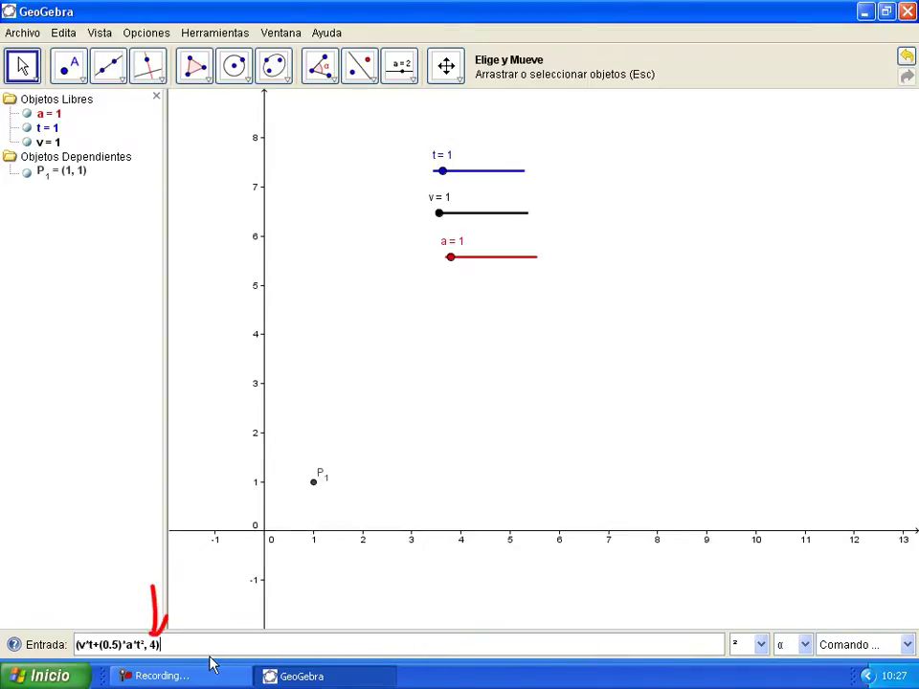
pyautogui.doubleClick(154, 645)
pyautogui.click(165, 644)
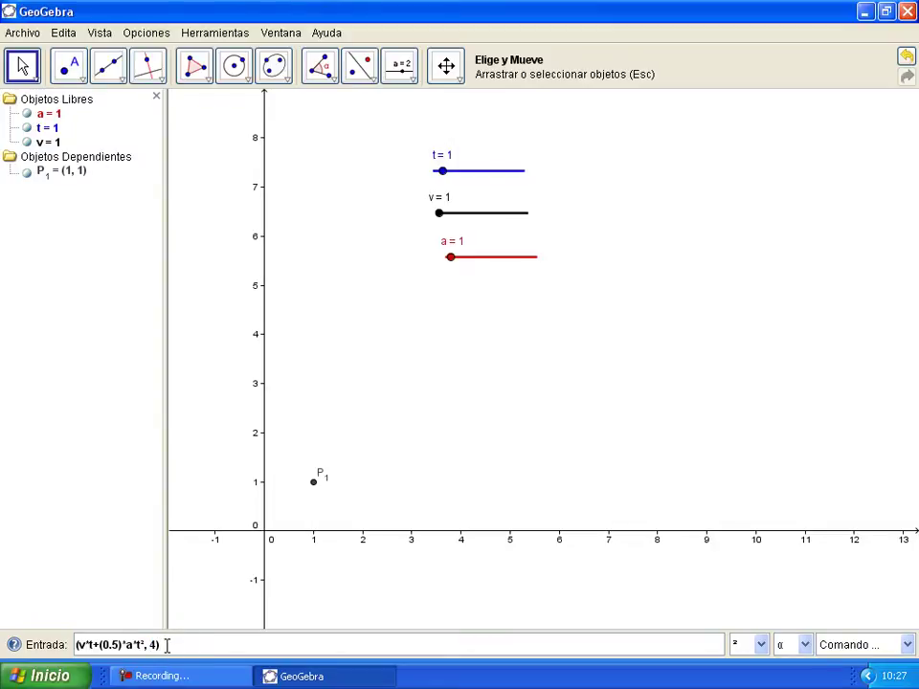
pyautogui.press('Return')
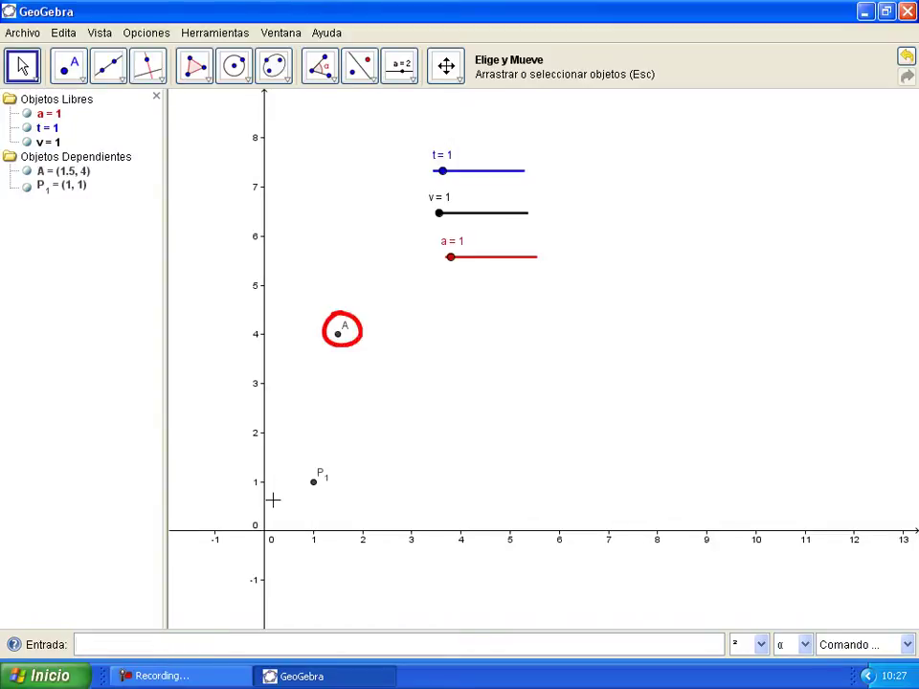
# - Rename the new point at height 4 as P_2 and colour it green (0, 204, 0) in its properties
pyautogui.rightClick(339, 334)
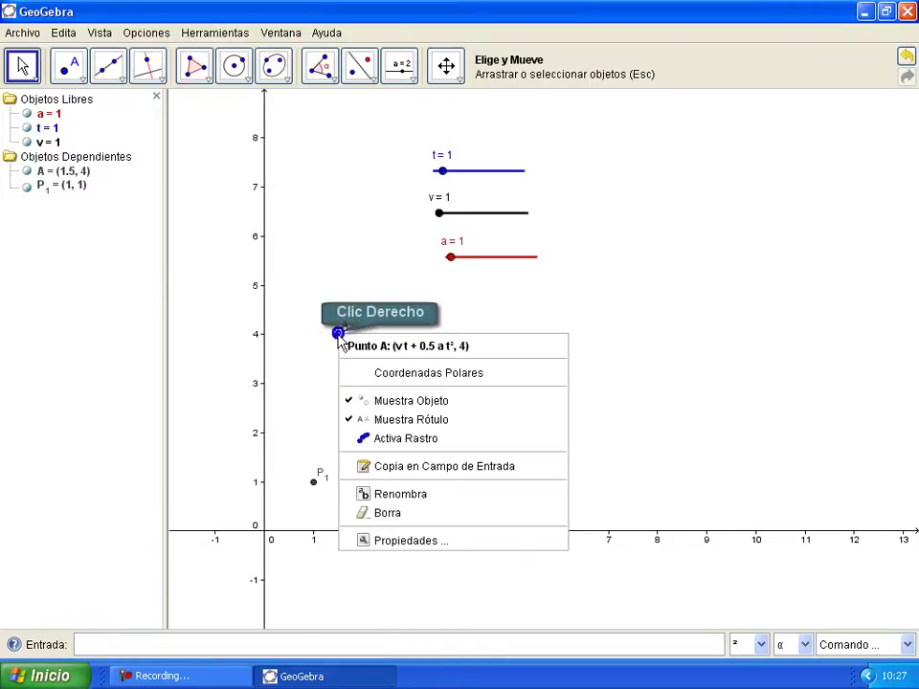
pyautogui.click(361, 542)
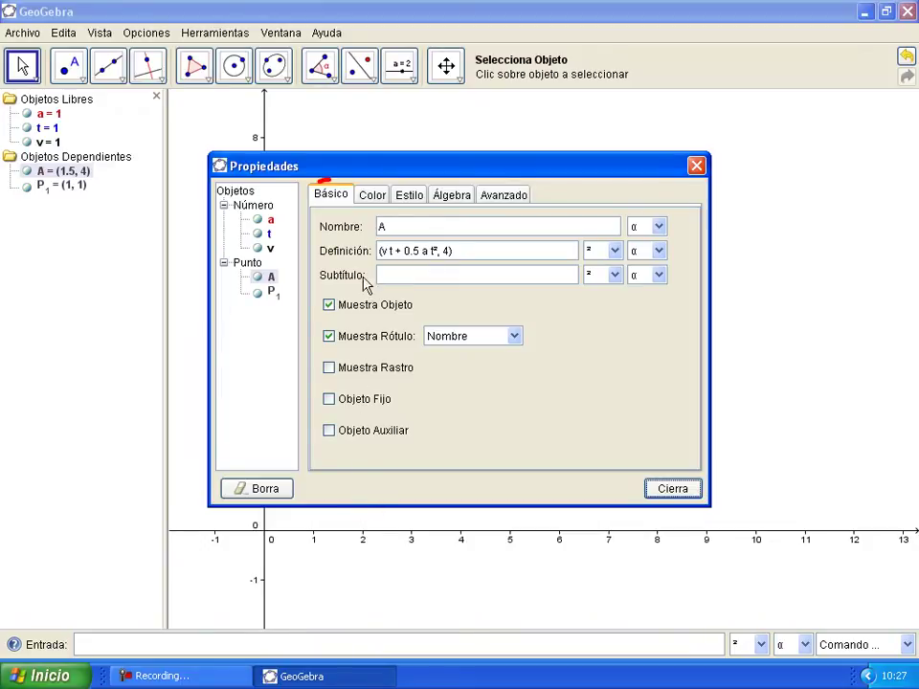
pyautogui.doubleClick(380, 227)
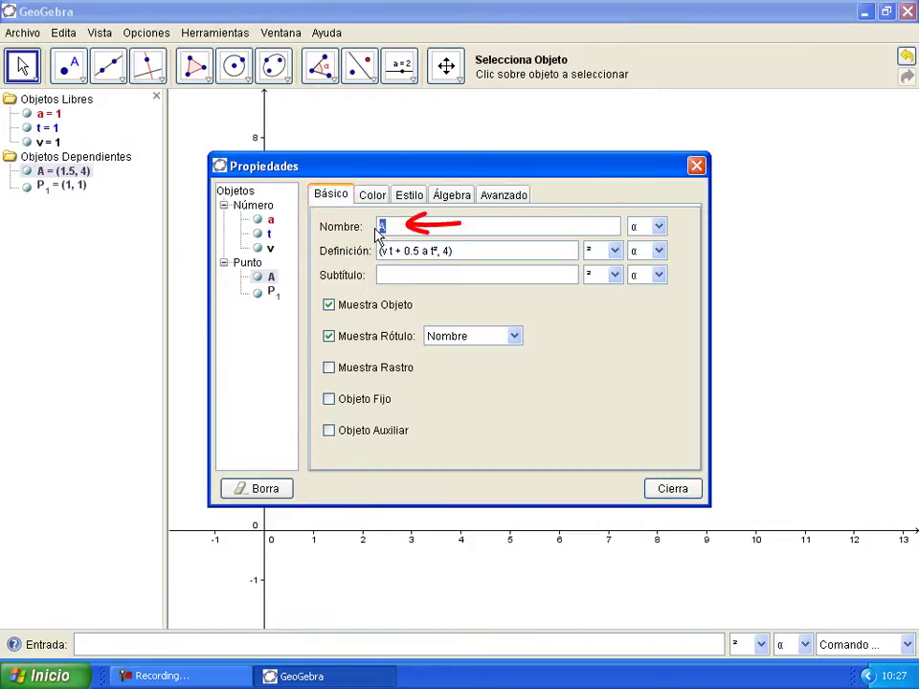
pyautogui.write('P')
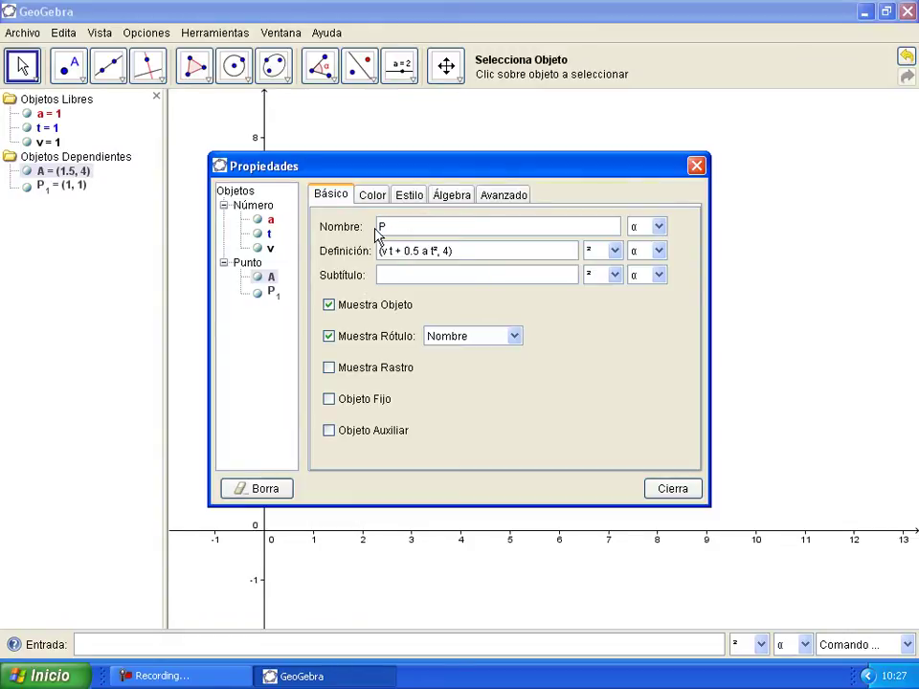
pyautogui.write('_2')
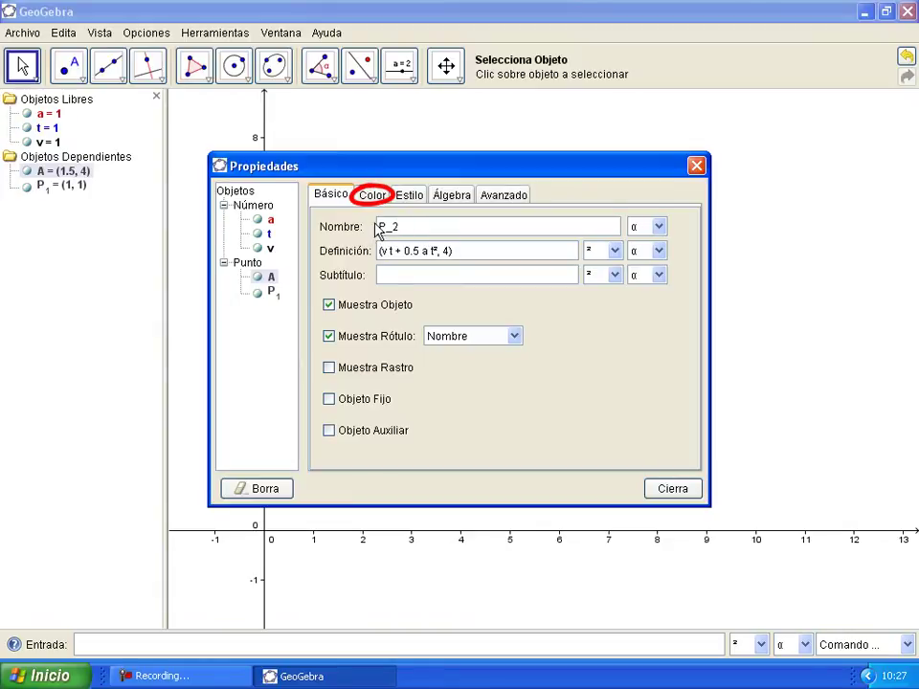
pyautogui.click(374, 197)
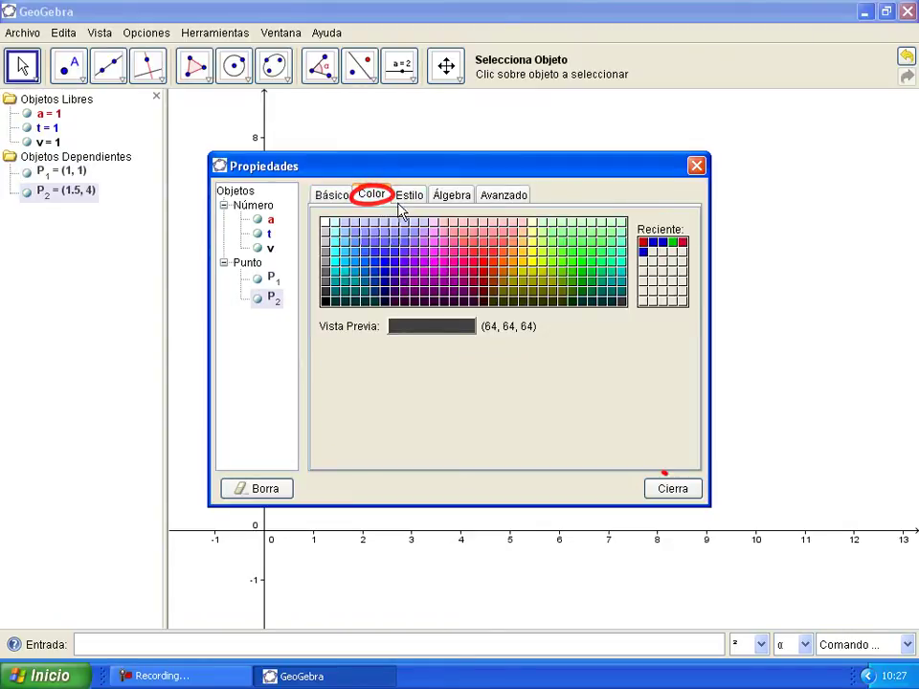
pyautogui.click(586, 275)
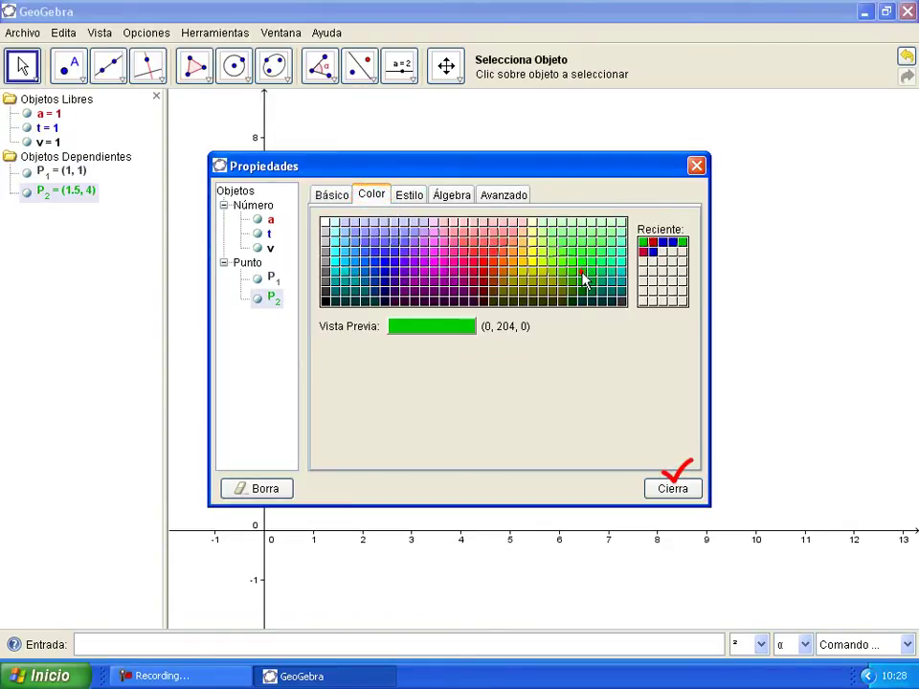
pyautogui.click(671, 491)
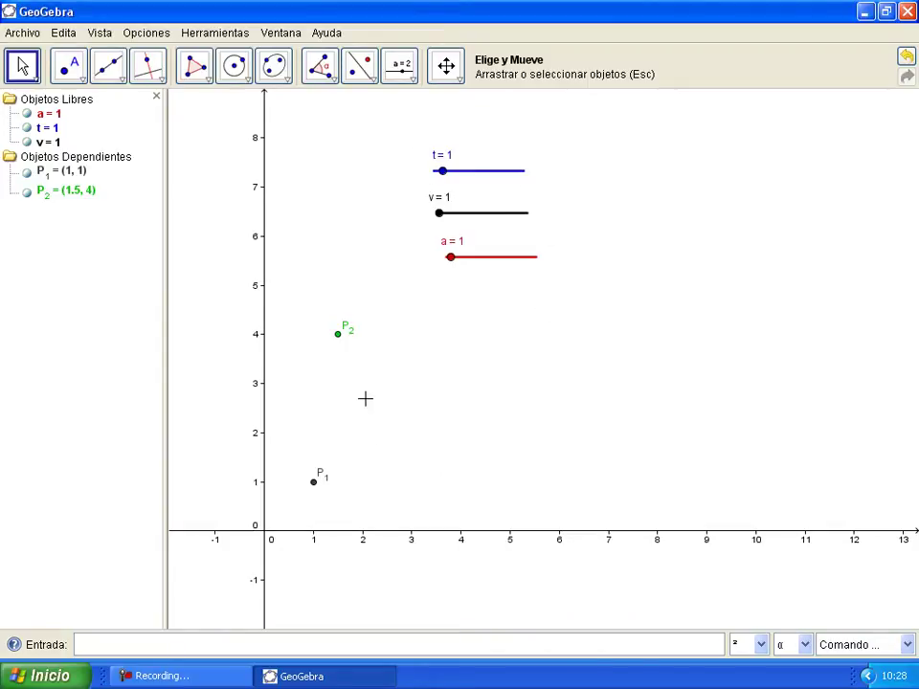
# - Insert the dynamic text "velocidad P_1= " +v+"m/s" to the right of slider t
pyautogui.click(414, 81)
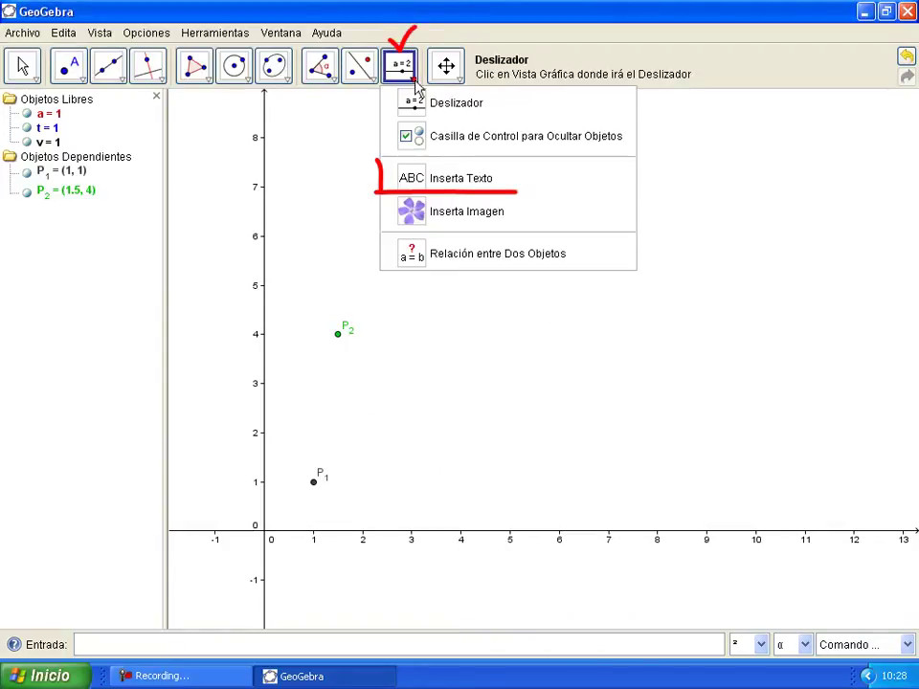
pyautogui.click(489, 182)
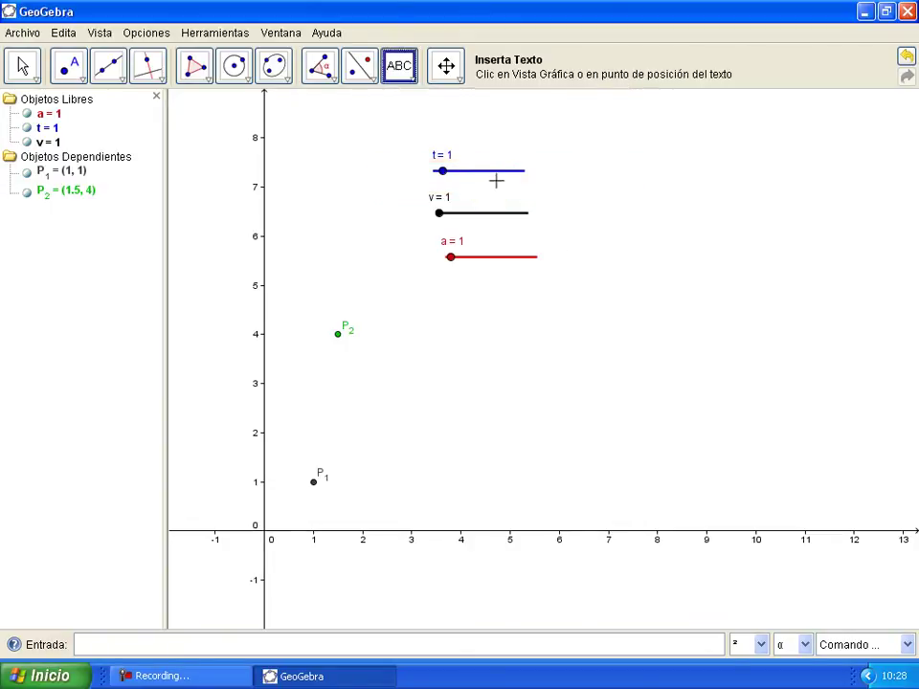
pyautogui.click(581, 172)
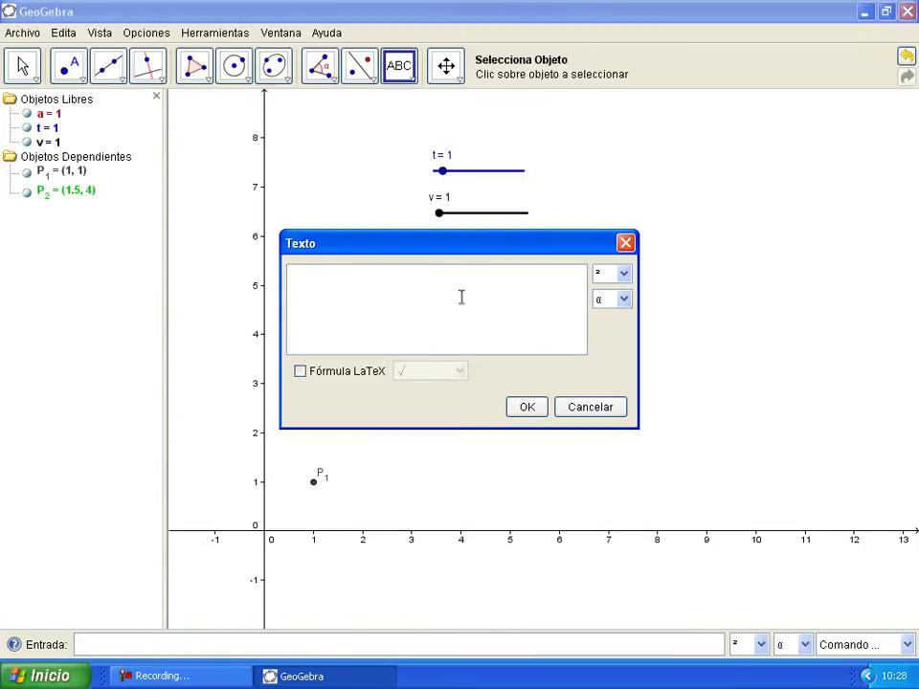
pyautogui.write('"velocidad P_')
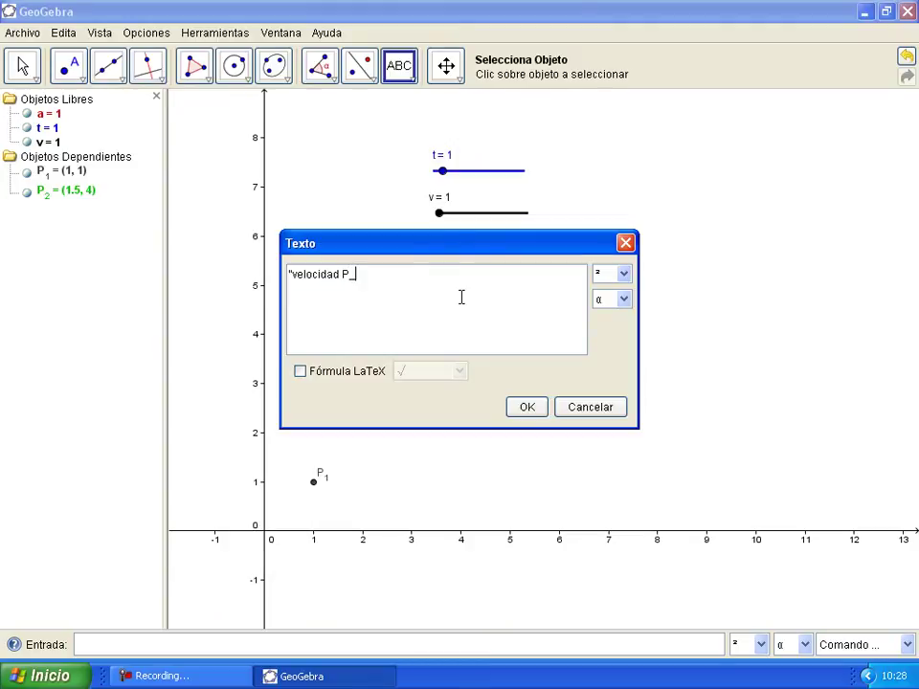
pyautogui.write('1= " +v+"m/s')
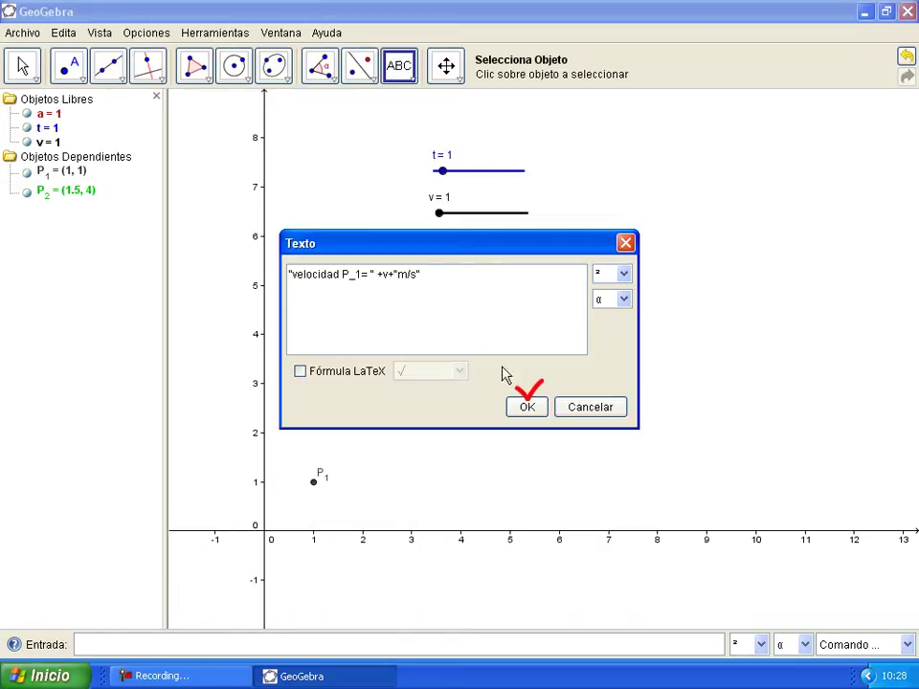
pyautogui.click(528, 406)
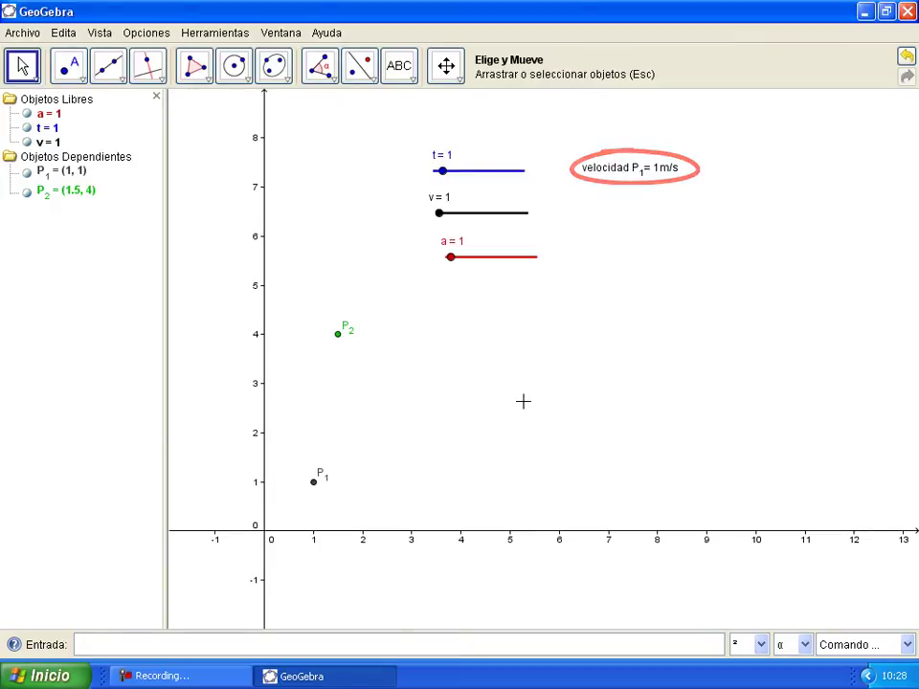
# - Insert the dynamic text "distancia P_1 =" +v*t+"m" just below the P_1 velocity text
pyautogui.click(406, 73)
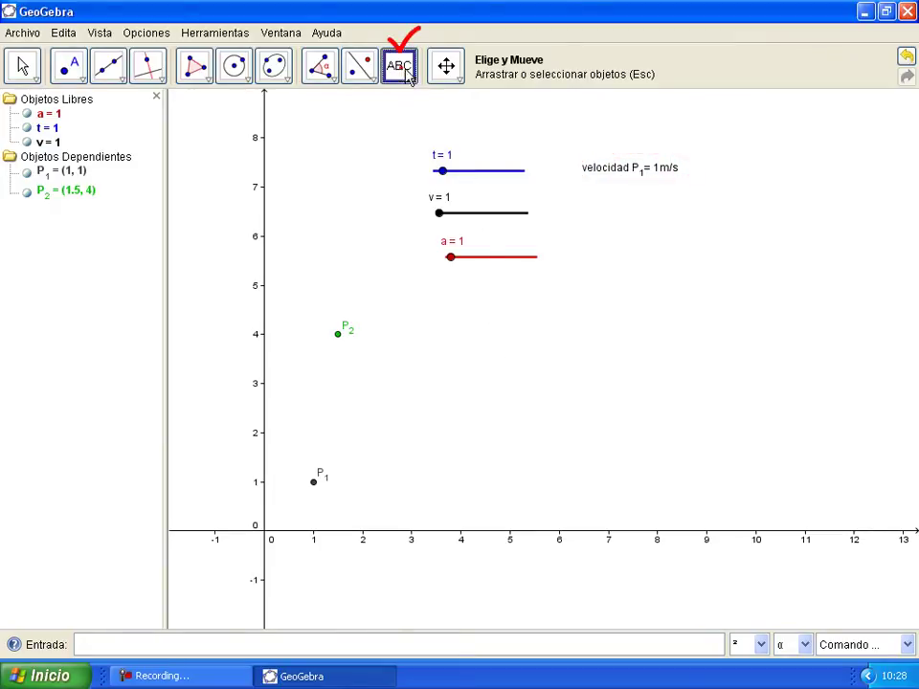
pyautogui.click(588, 199)
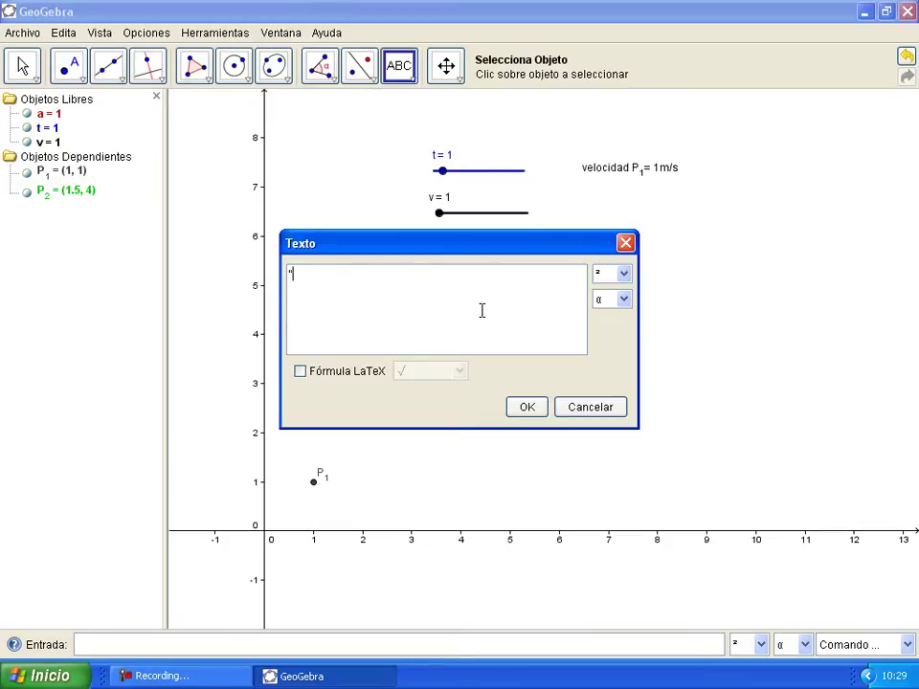
pyautogui.write('"distancia P_1 =" +V')
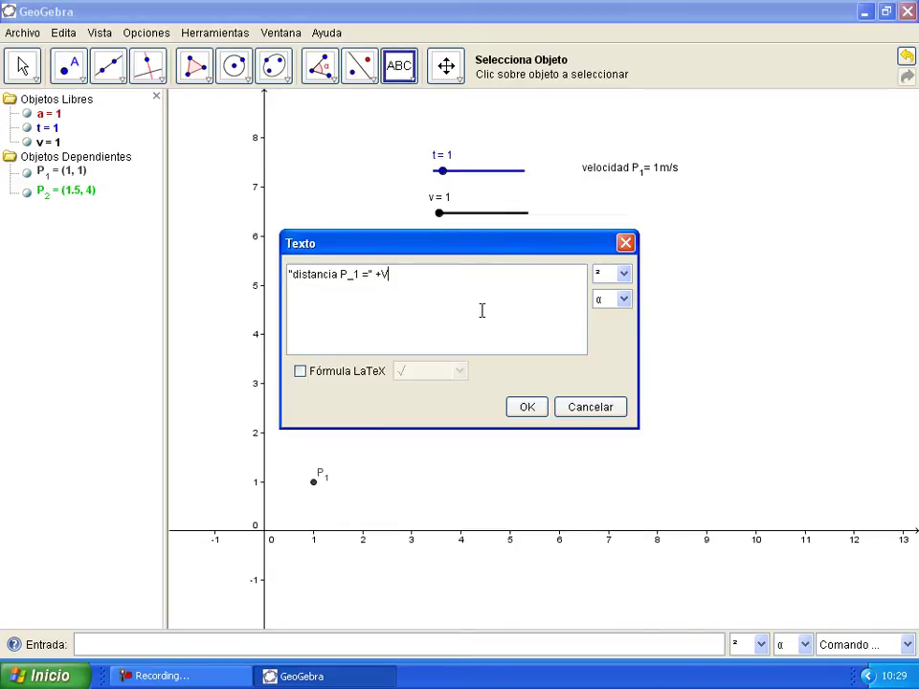
pyautogui.press('BackSpace')
pyautogui.write('v*t+"m')
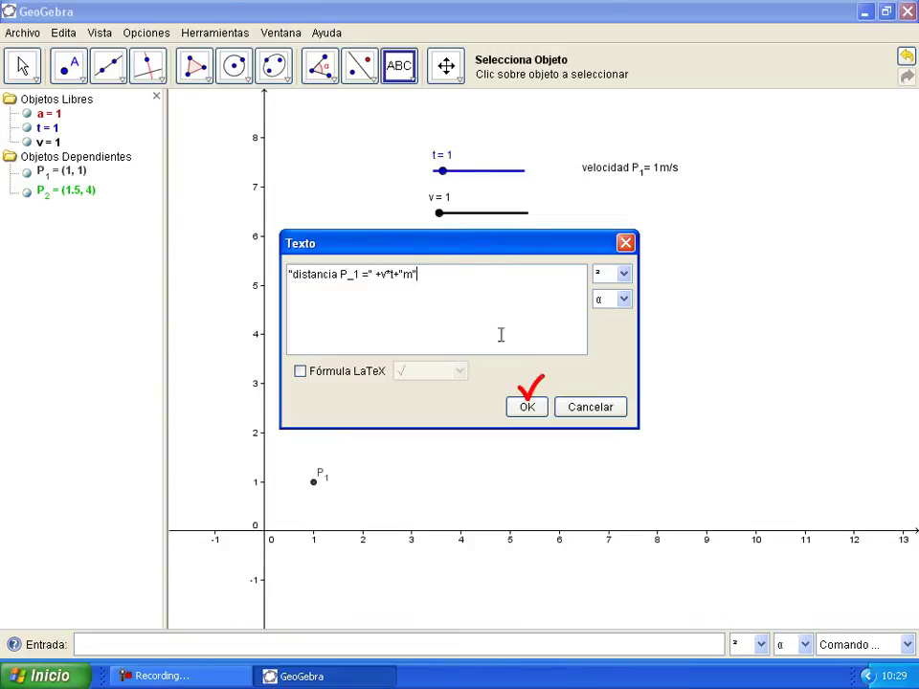
pyautogui.click(530, 407)
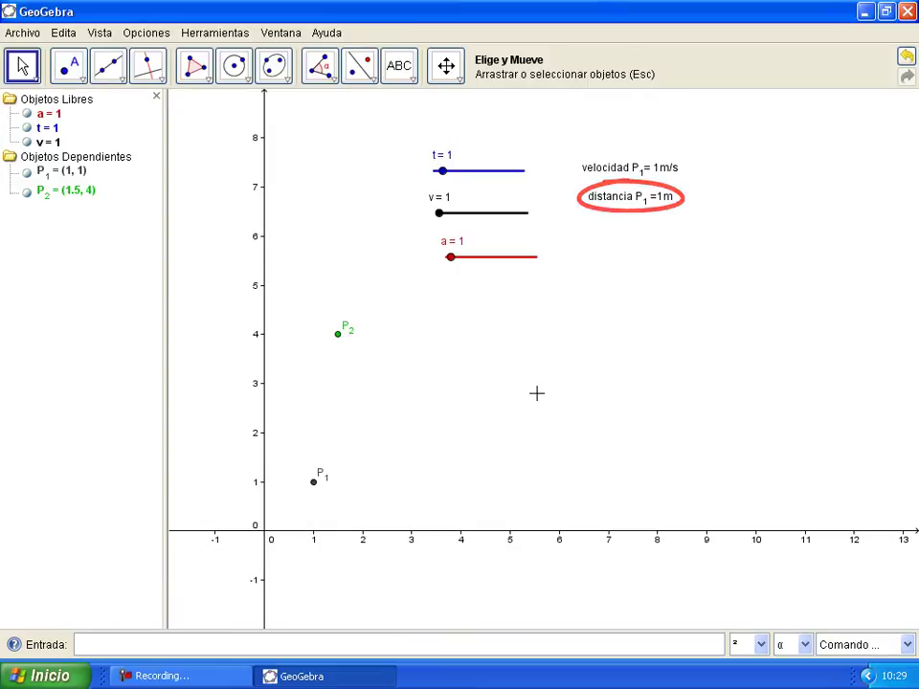
# - Insert the dynamic text "velocidad P_2=" +(a*t)+"m/s" beside slider a, below the P_1 texts
pyautogui.click(399, 65)
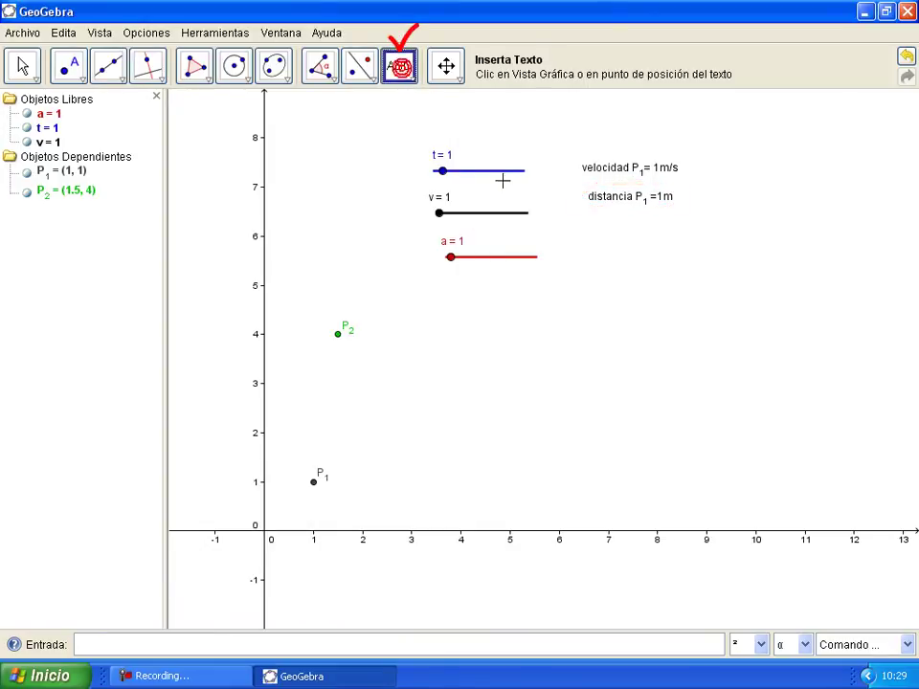
pyautogui.click(599, 257)
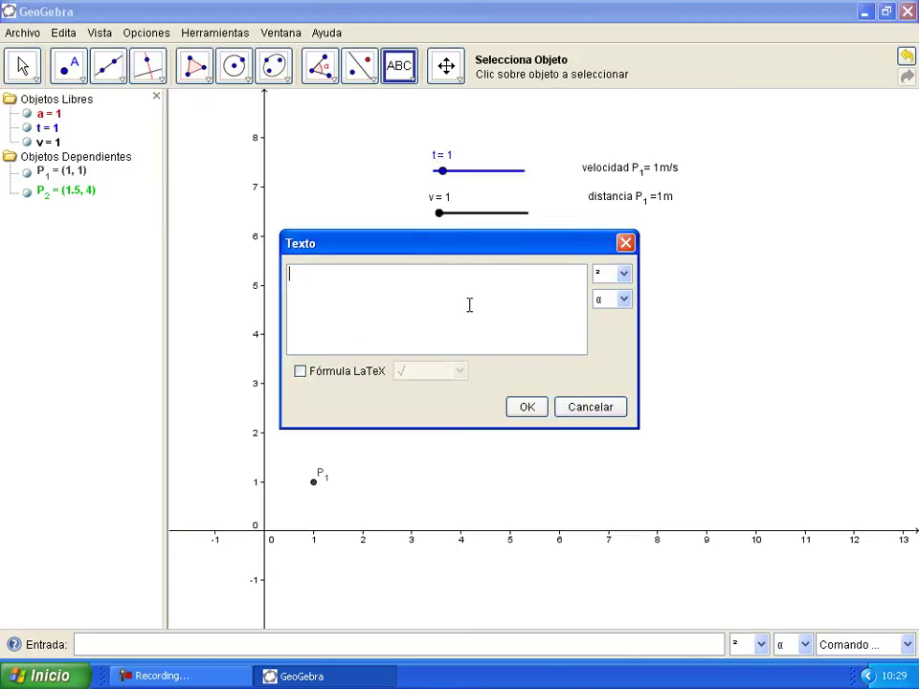
pyautogui.write('"velocidad')
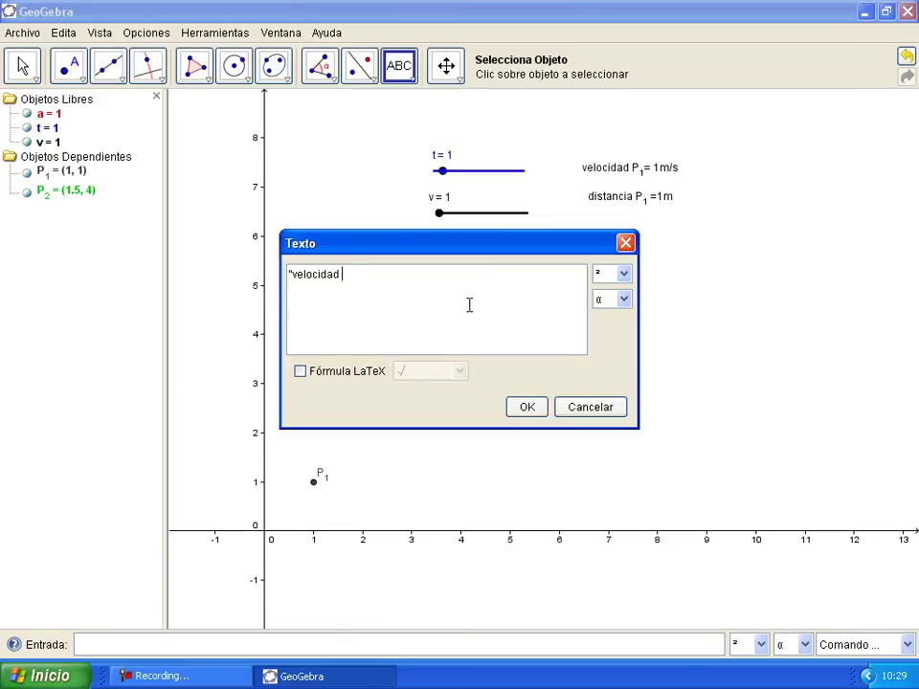
pyautogui.write(' P_2="')
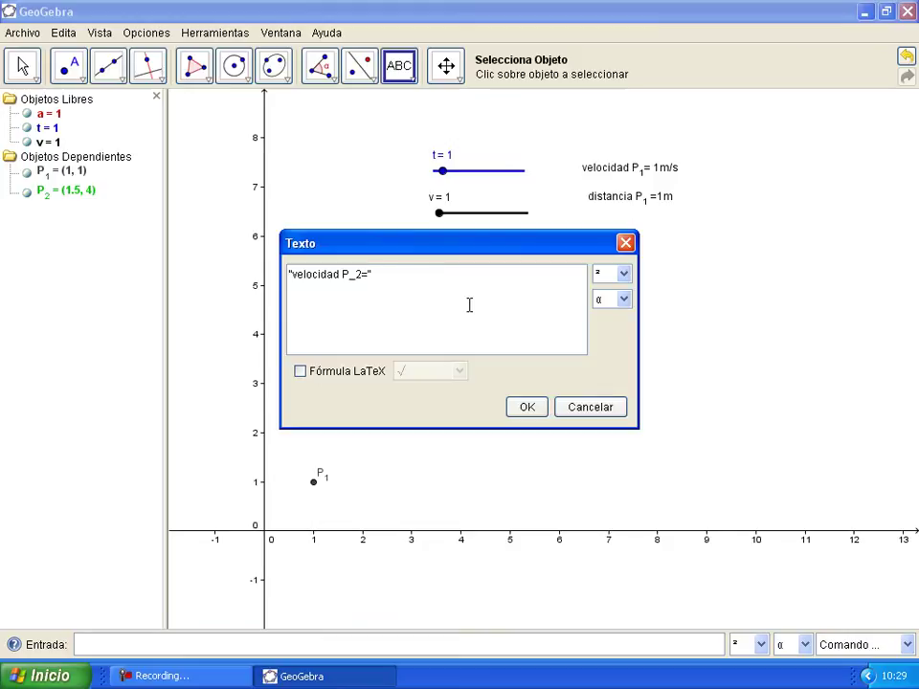
pyautogui.write(' +(')
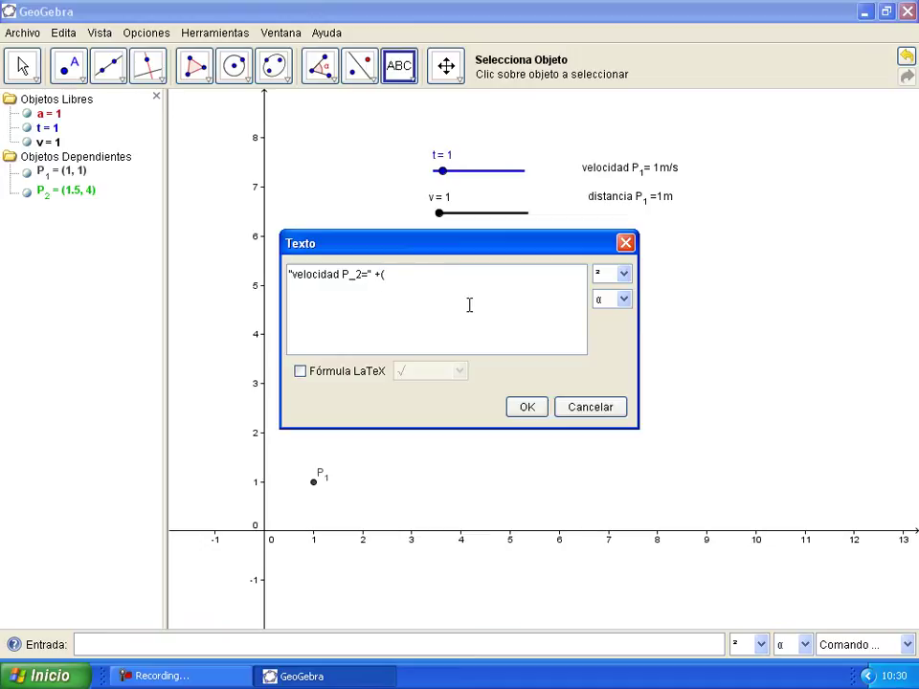
pyautogui.write('a*t)+"m')
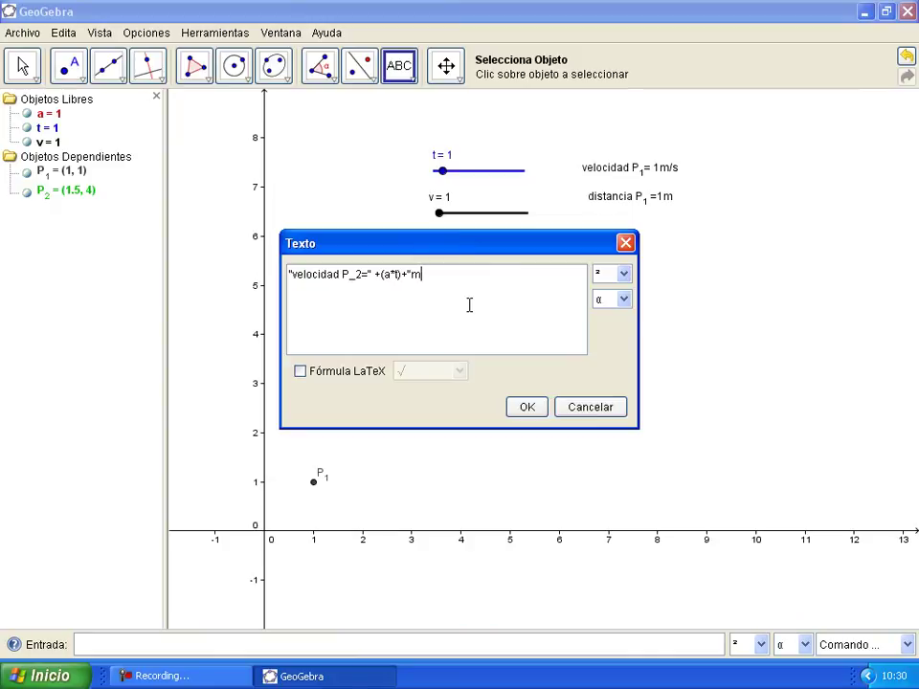
pyautogui.write('/s"')
pyautogui.click(526, 410)
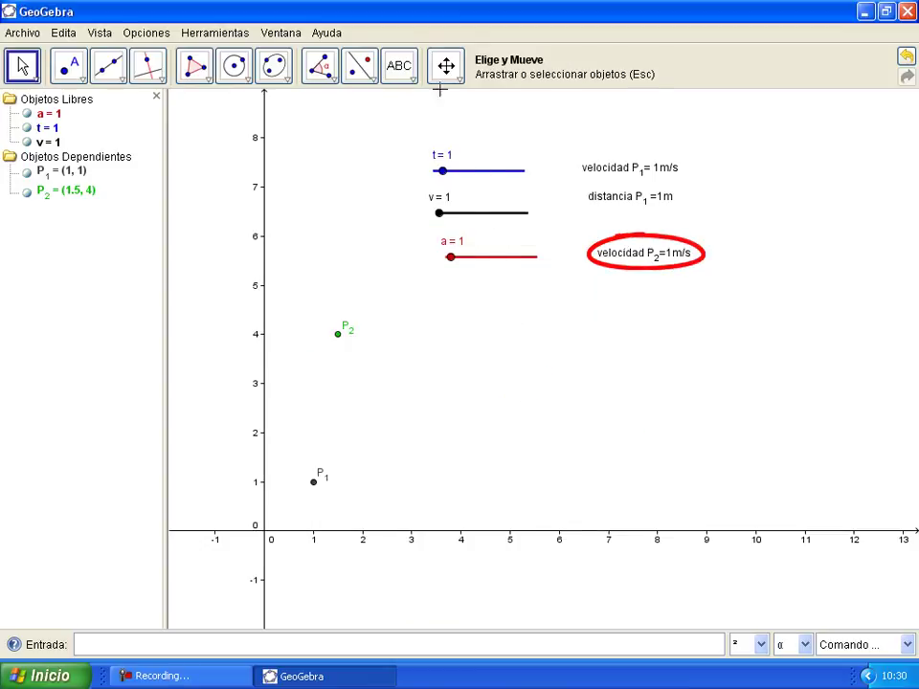
# - Insert the dynamic text "distancia P_2="+(v*t+0.5*a*t²)+"m" just below the P_2 velocity text
pyautogui.click(400, 72)
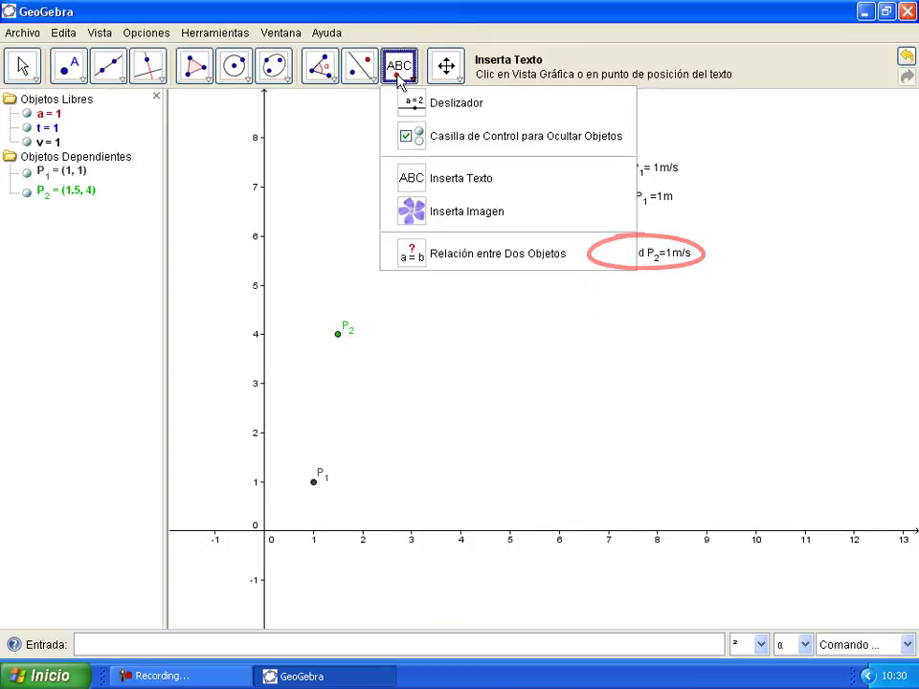
pyautogui.click(478, 176)
pyautogui.click(604, 291)
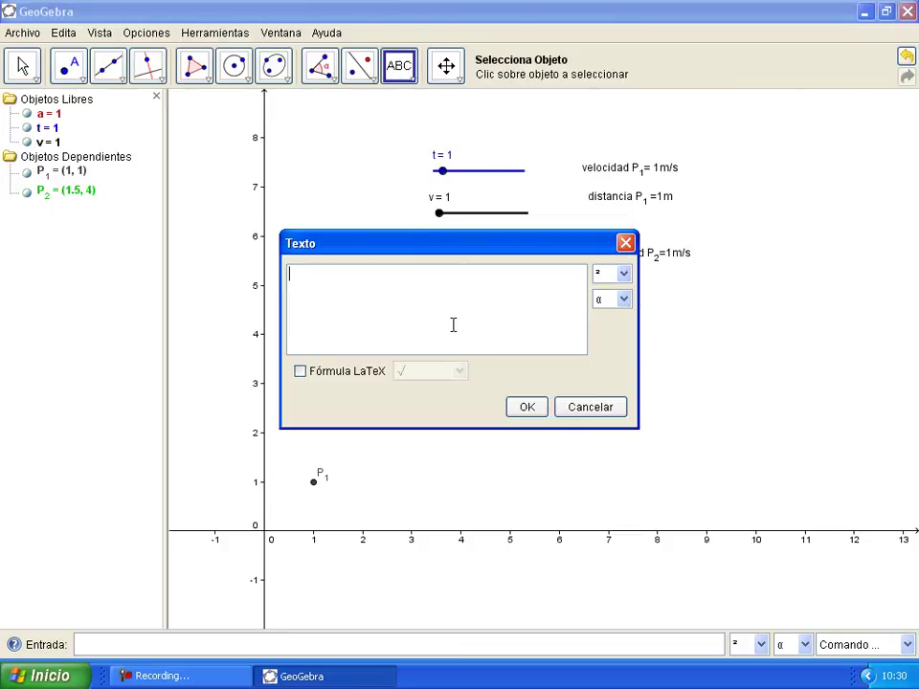
pyautogui.write('"distancia P_2="+(v')
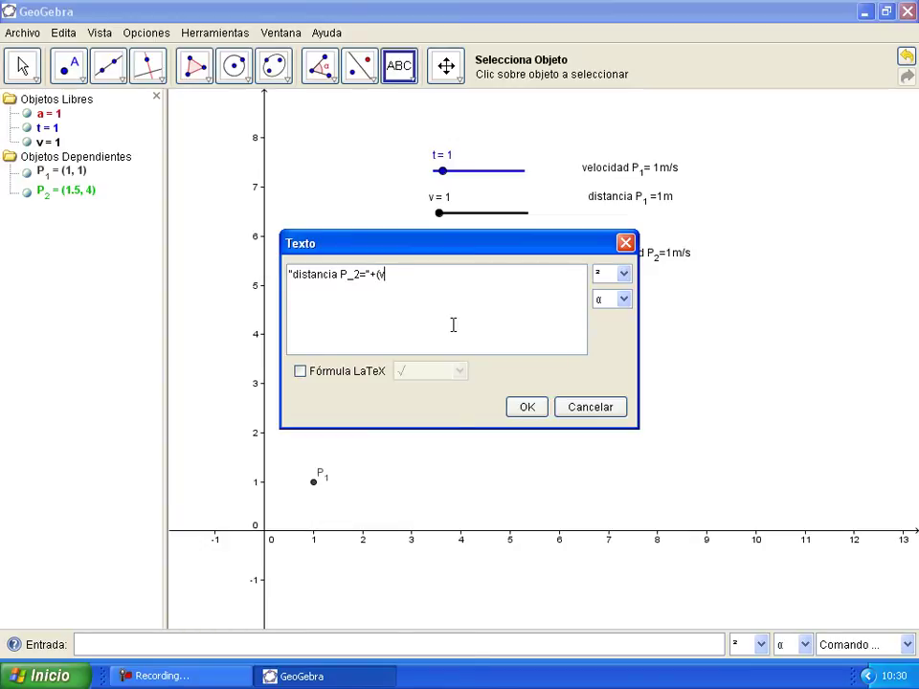
pyautogui.write('*t+0.5*a*t')
pyautogui.click(599, 273)
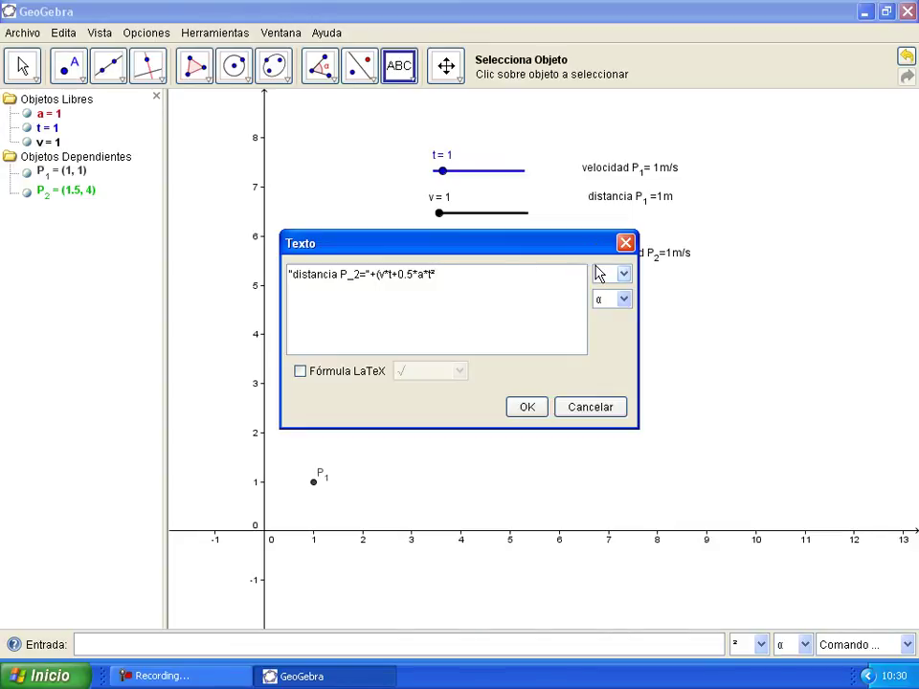
pyautogui.write(')+"m"')
pyautogui.click(528, 407)
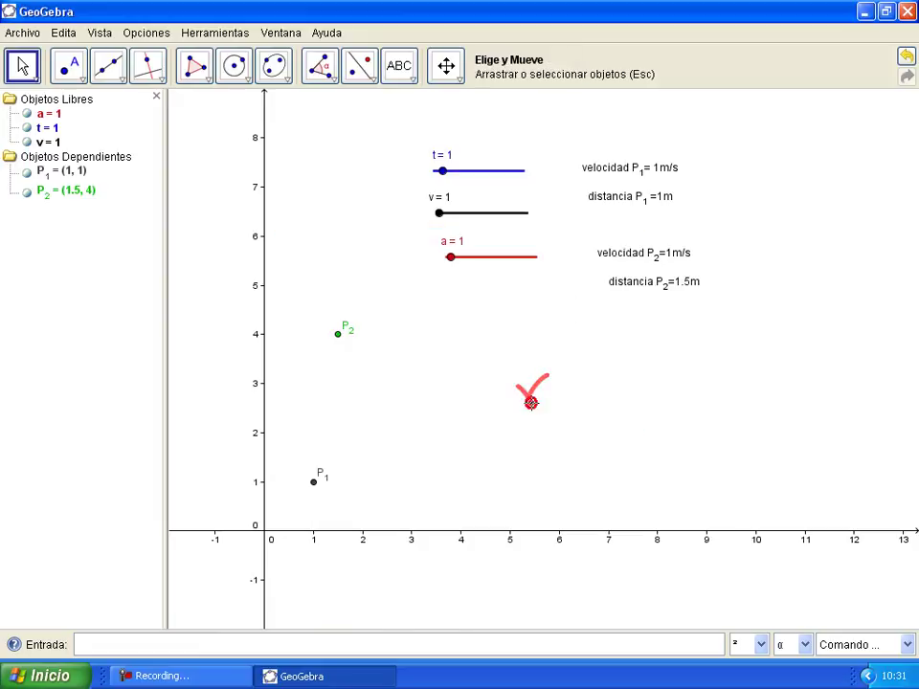
# - Set slider t back to 0.2 and start its automatic animation
pyautogui.click(443, 178)
pyautogui.moveTo(443, 178)
pyautogui.mouseDown()
pyautogui.moveTo(522, 183)
pyautogui.moveTo(436, 181)
pyautogui.mouseUp()
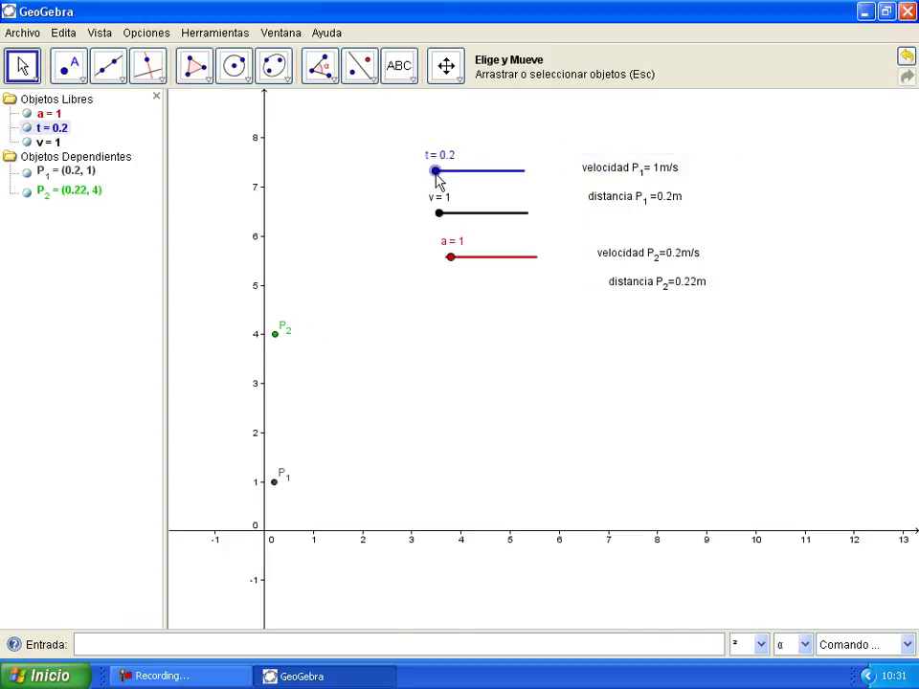
pyautogui.rightClick(436, 177)
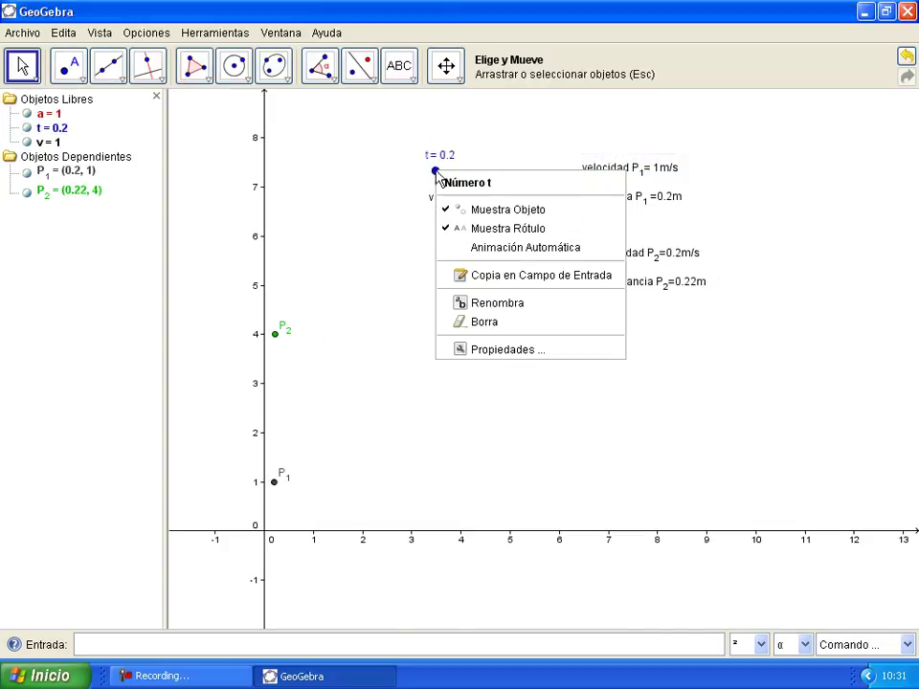
pyautogui.click(450, 247)
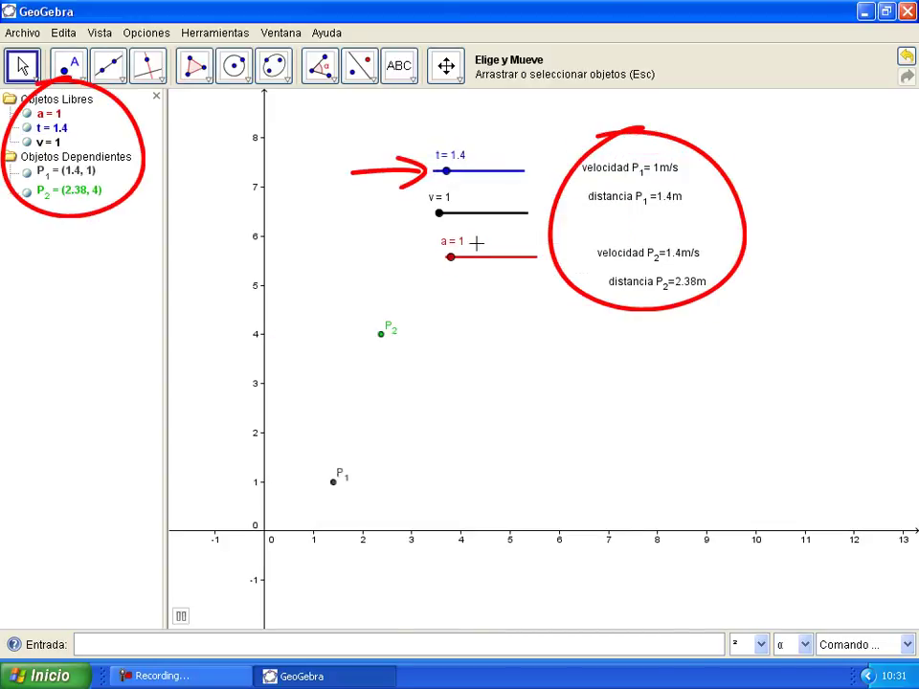